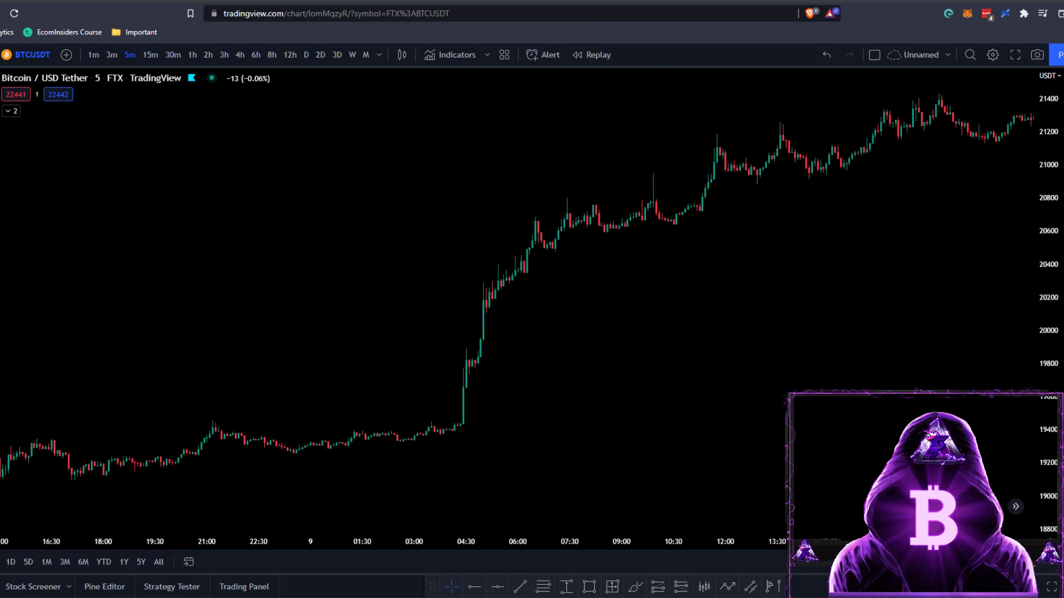
# Step: Find the SwingArm ATR Trend Indicator by searching 'blackfl' and add it to the BTCUSDT chart
pyautogui.click(457, 58)
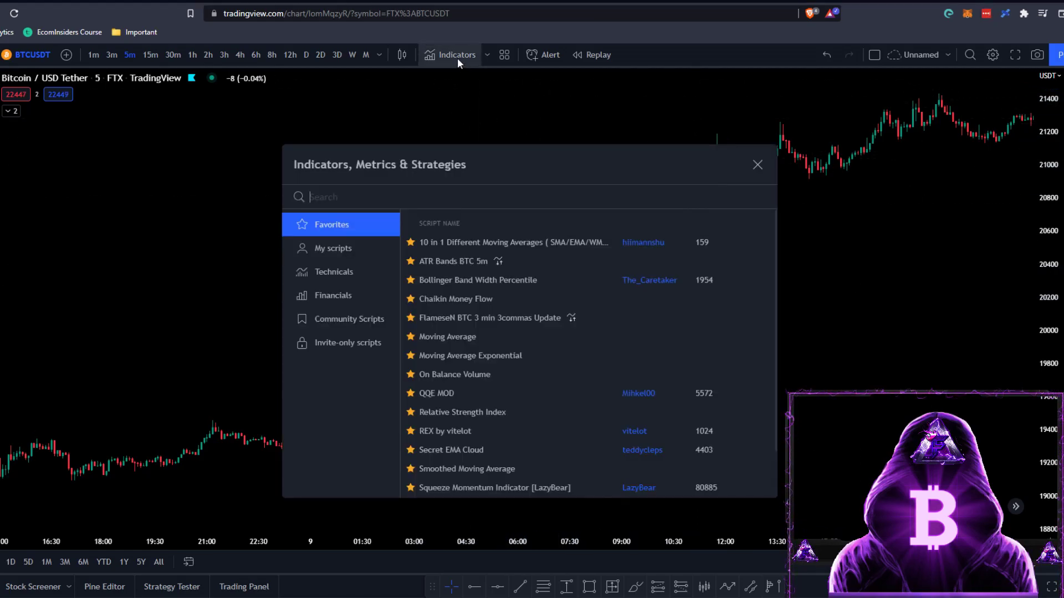
pyautogui.write('black')
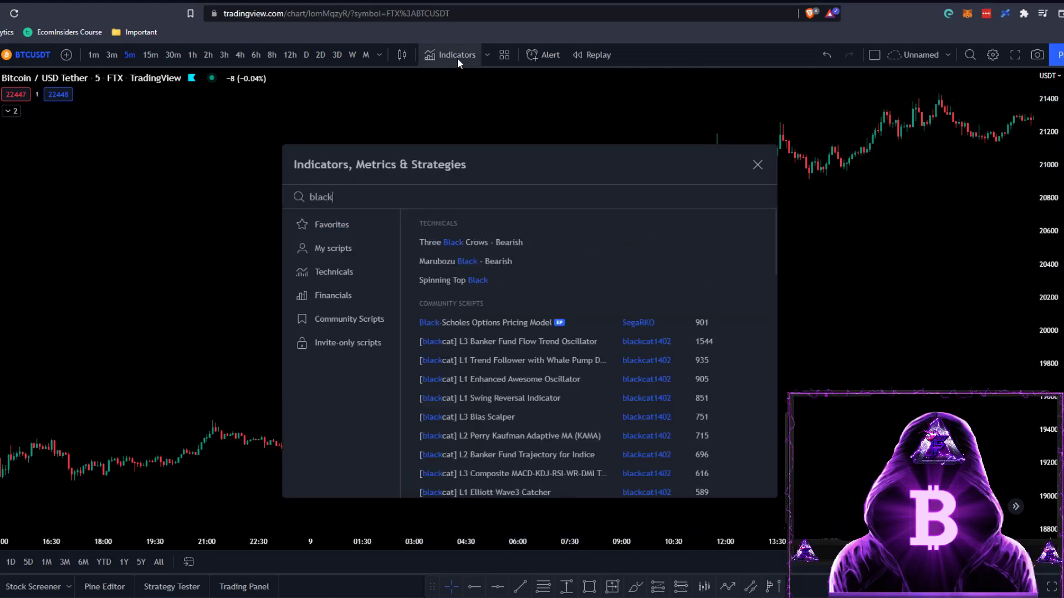
pyautogui.write('fl')
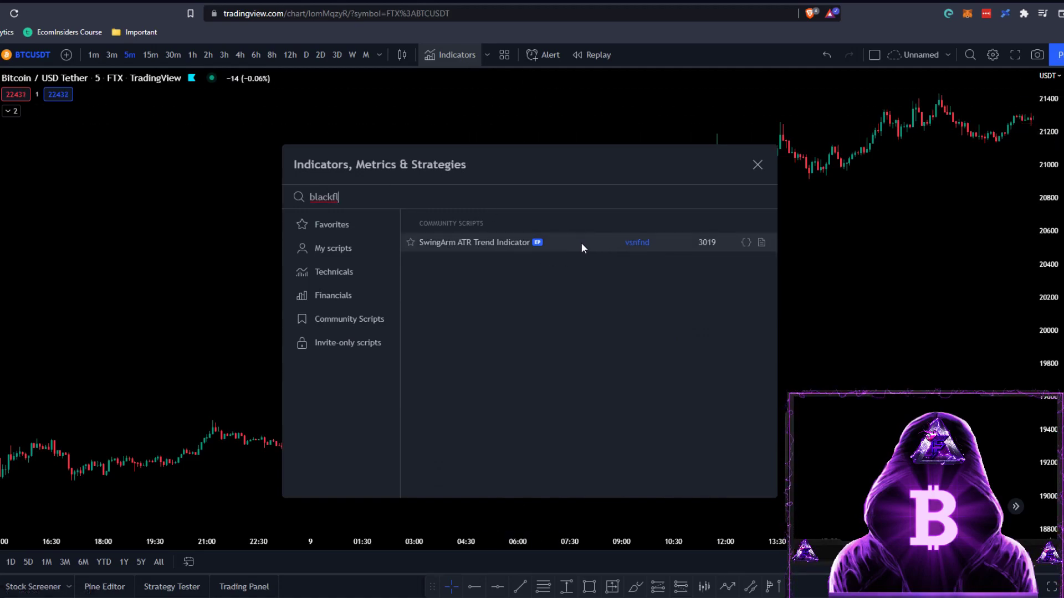
pyautogui.click(565, 243)
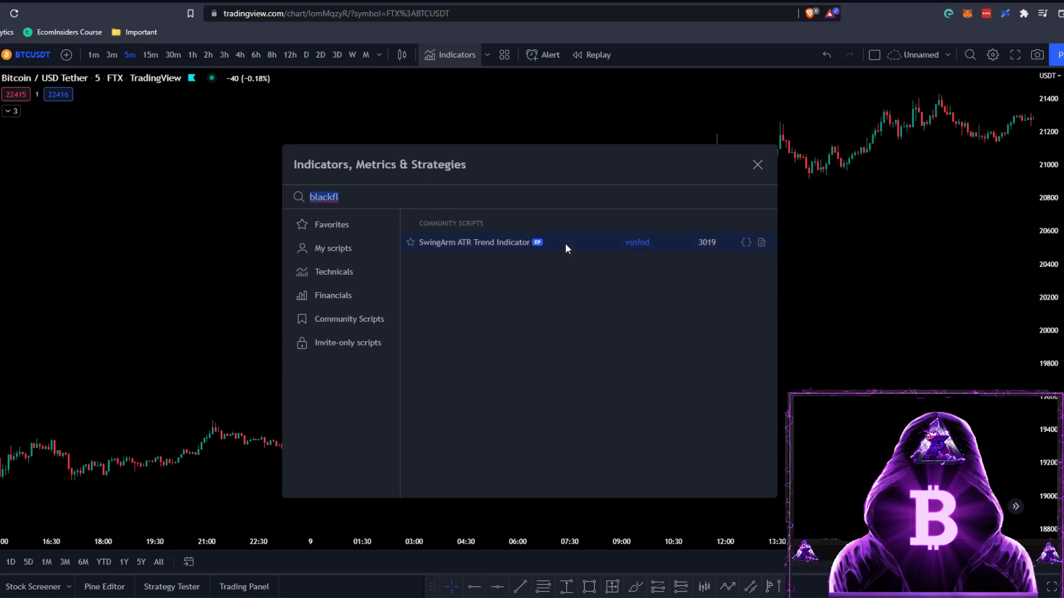
pyautogui.click(757, 165)
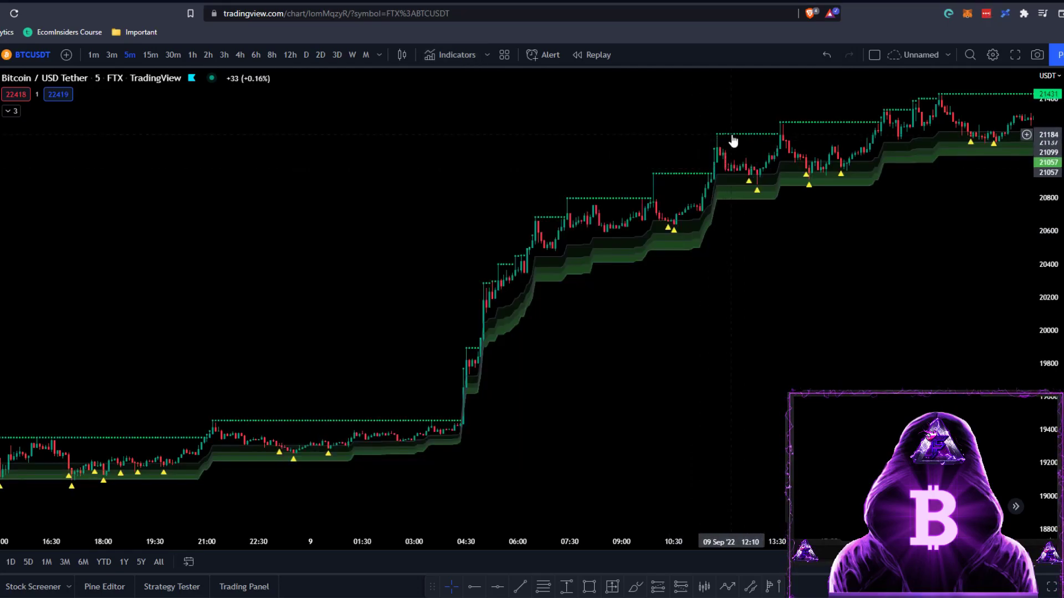
# Step: In the Blackflag FTS settings, hide the Trailingstop, Extremum, Fib 1–3 and L100 plots
pyautogui.doubleClick(732, 135)
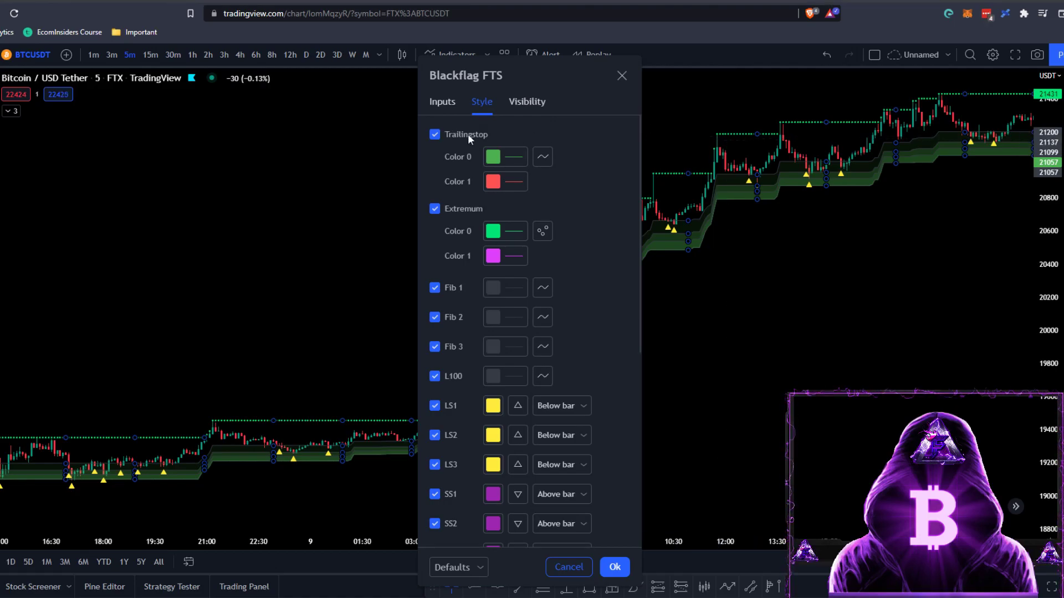
pyautogui.click(434, 135)
pyautogui.click(435, 209)
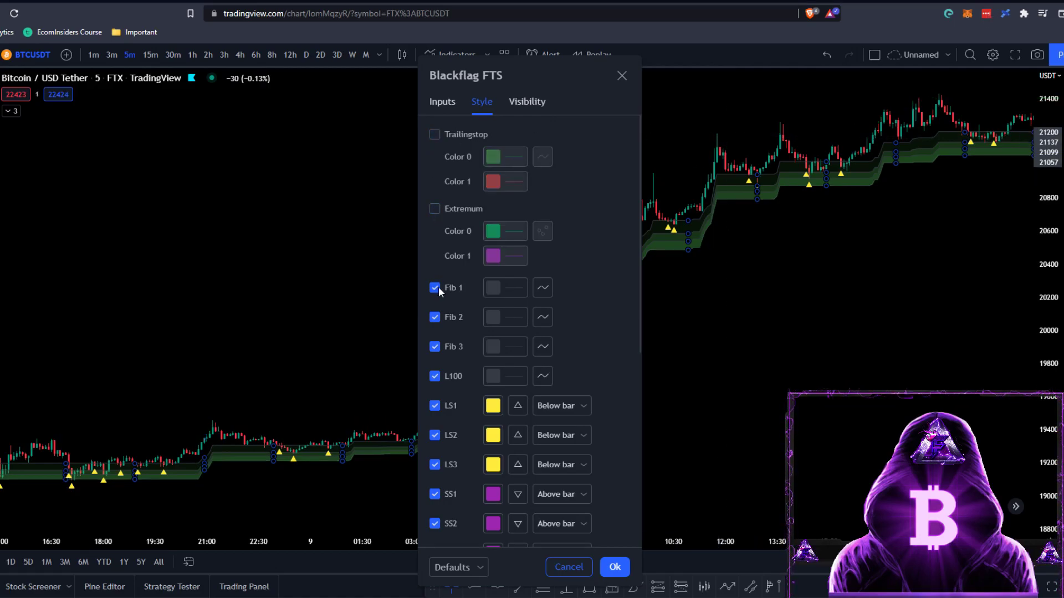
pyautogui.click(434, 287)
pyautogui.click(434, 317)
pyautogui.click(434, 346)
pyautogui.click(434, 405)
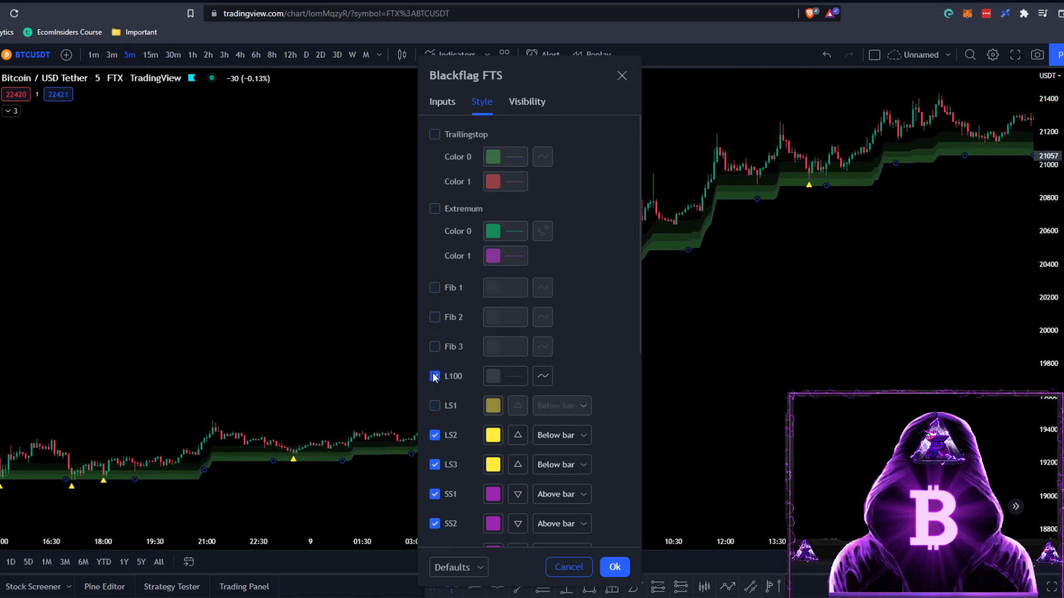
# Step: Hide the LS1–3 and SS1–3 signal markers, review the ATR inputs, and apply the changes
pyautogui.click(434, 376)
pyautogui.click(434, 435)
pyautogui.click(434, 464)
pyautogui.click(434, 494)
pyautogui.click(435, 524)
pyautogui.scroll(-2, 443, 488)
pyautogui.click(434, 435)
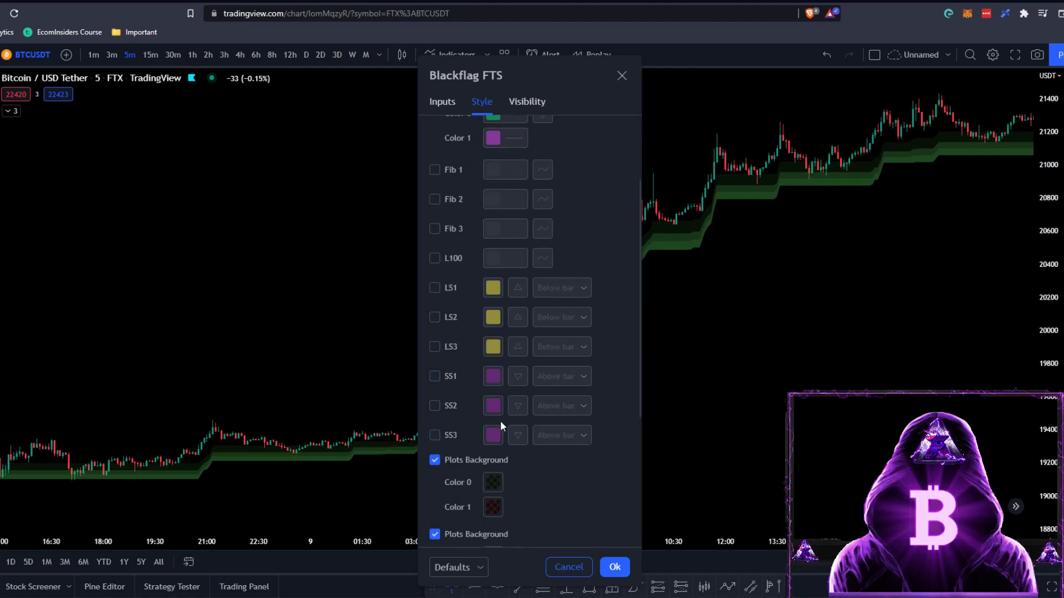
pyautogui.click(444, 102)
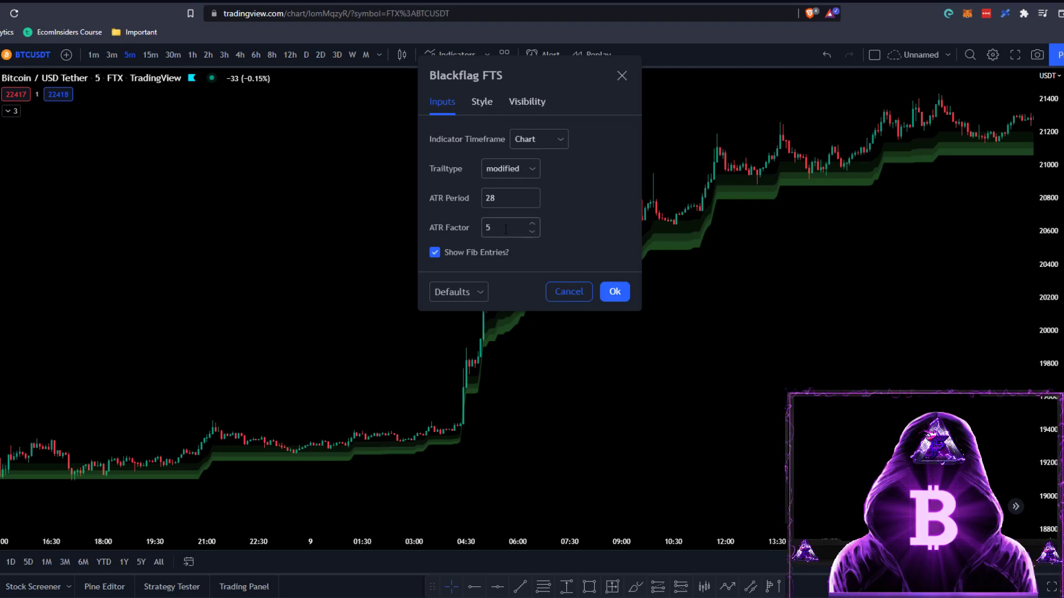
pyautogui.click(614, 292)
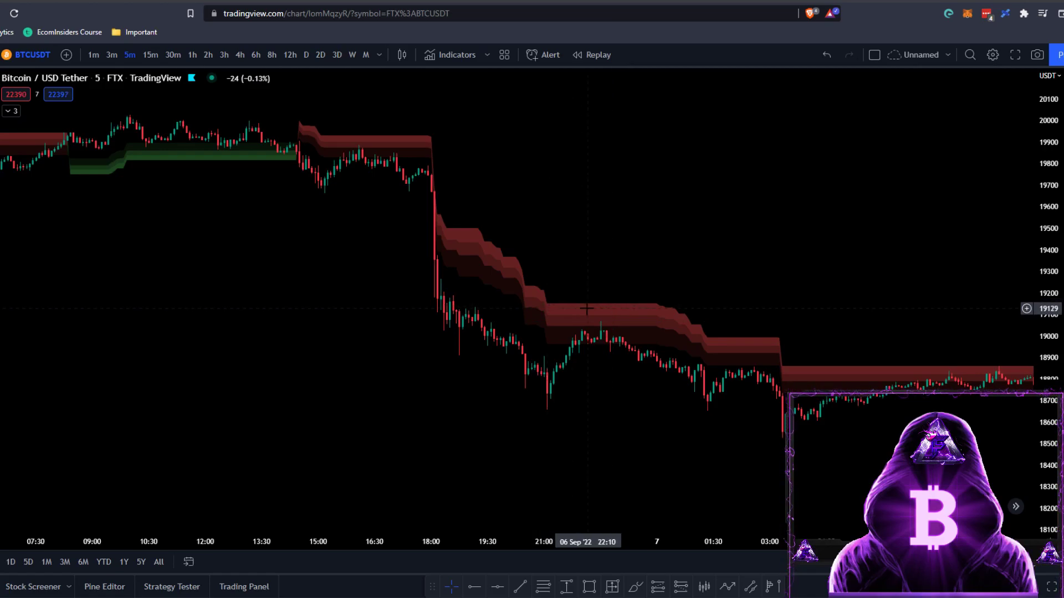
# Step: Search for 'signal table' and add the Signal Table community script to the chart
pyautogui.click(462, 61)
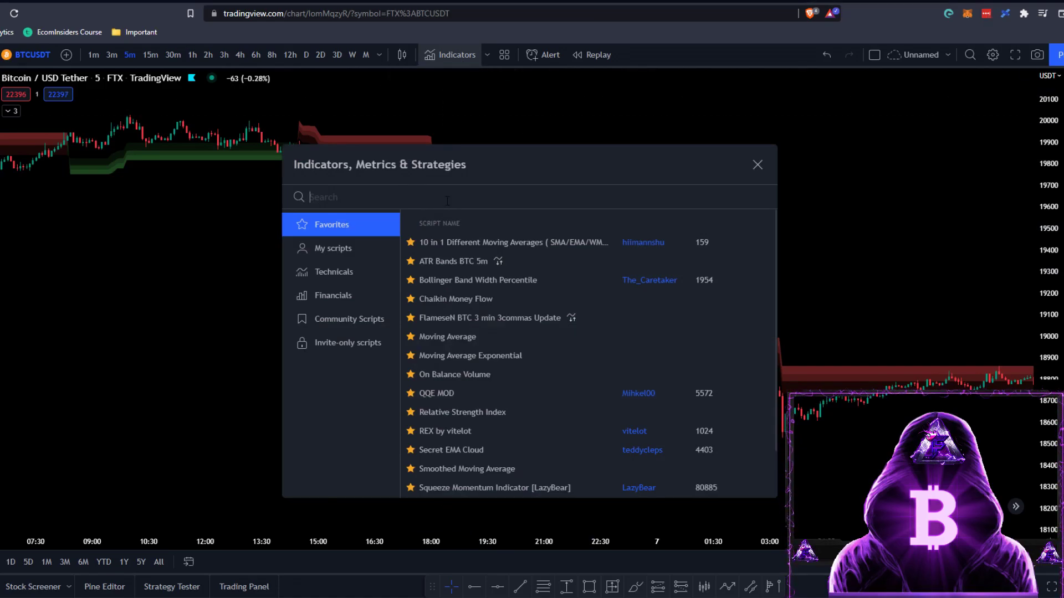
pyautogui.write('signal tt')
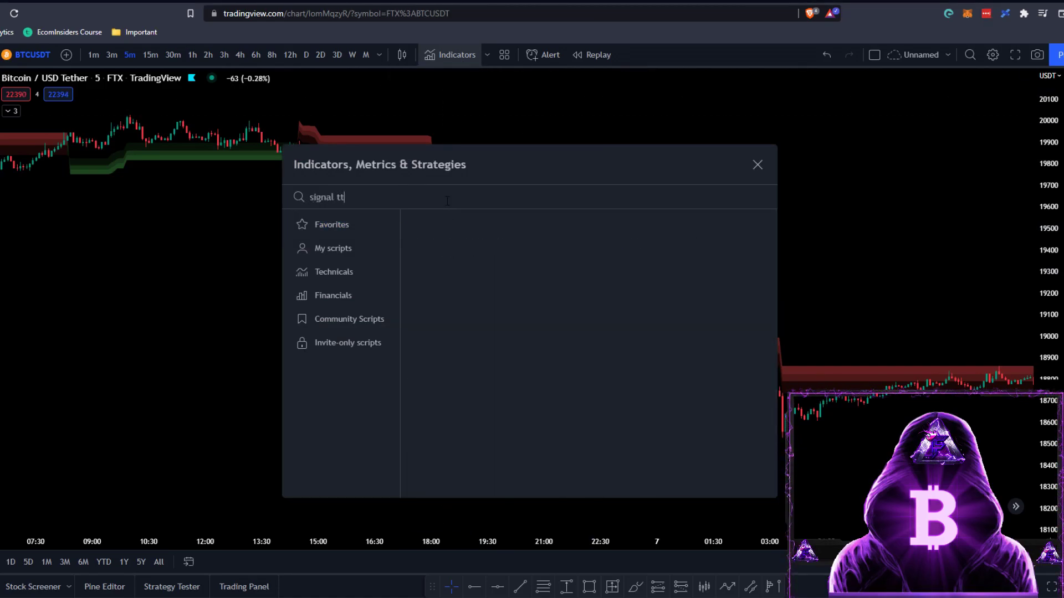
pyautogui.press('BackSpace')
pyautogui.write('able')
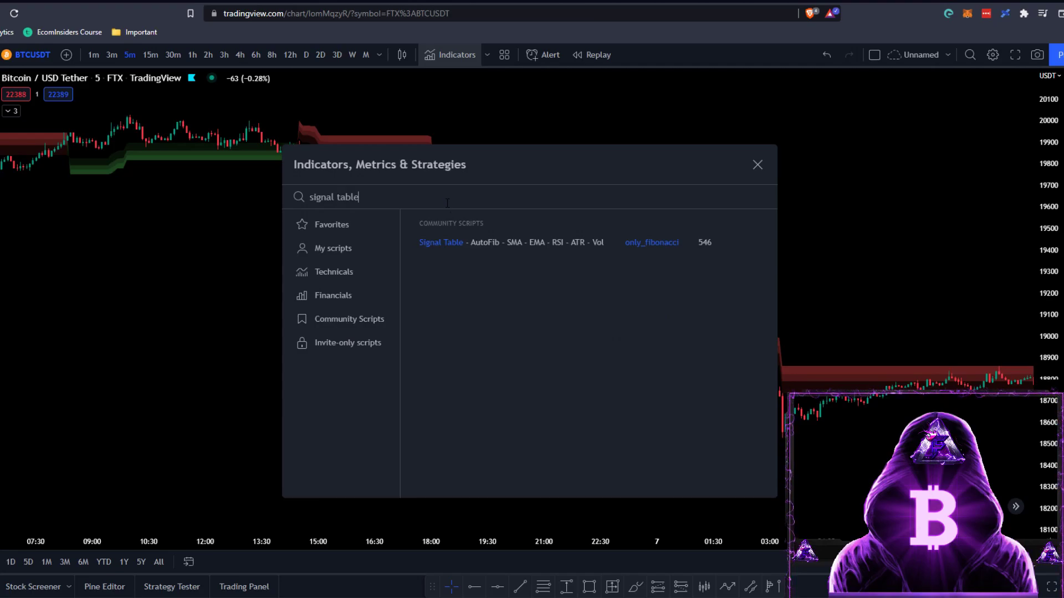
pyautogui.click(508, 244)
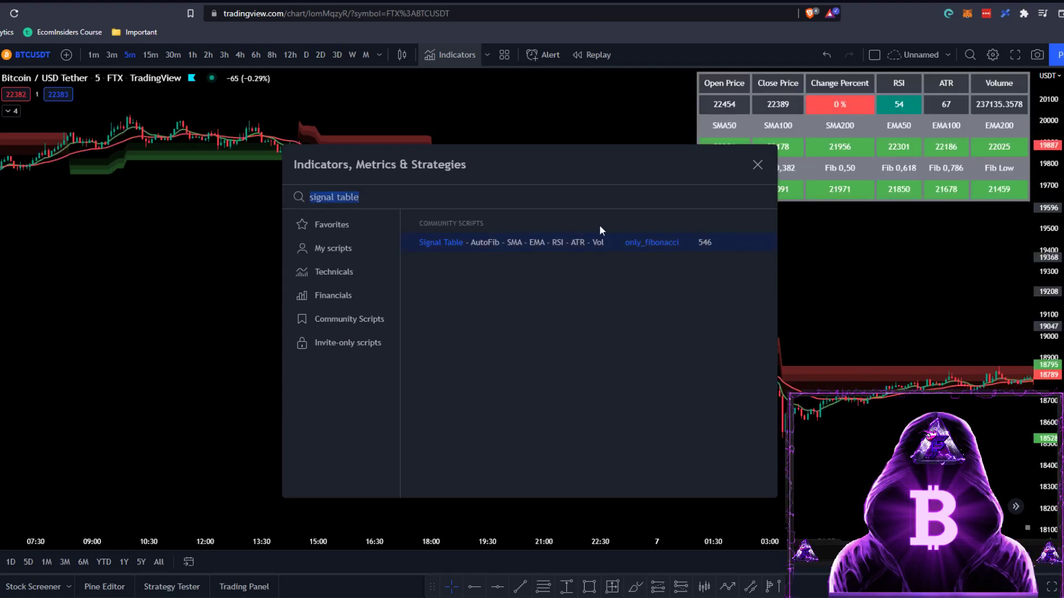
pyautogui.click(757, 165)
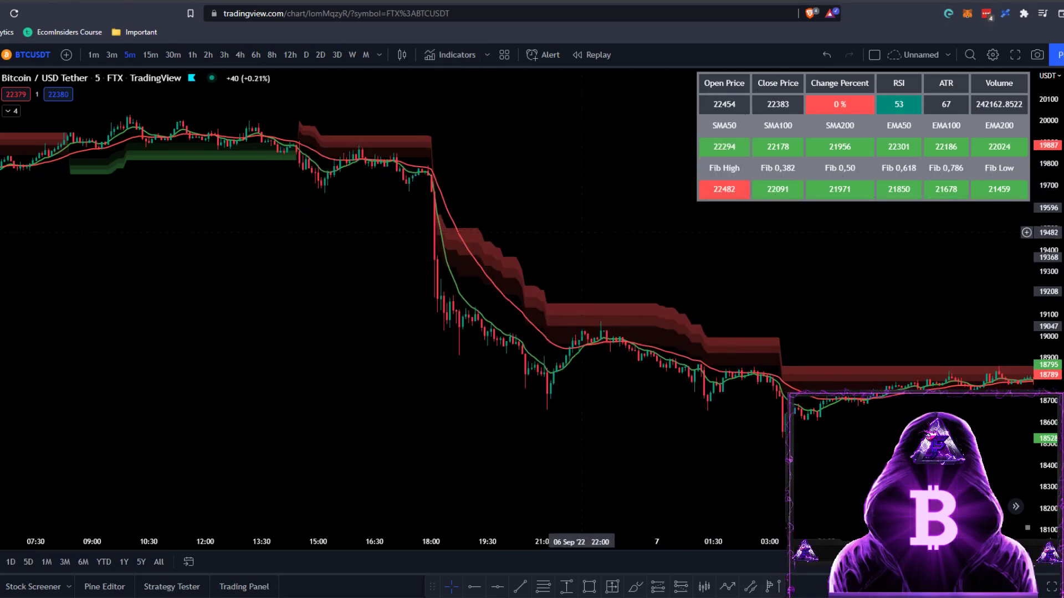
# Step: Open the Signal Table's settings and go to its Style options
pyautogui.doubleClick(741, 198)
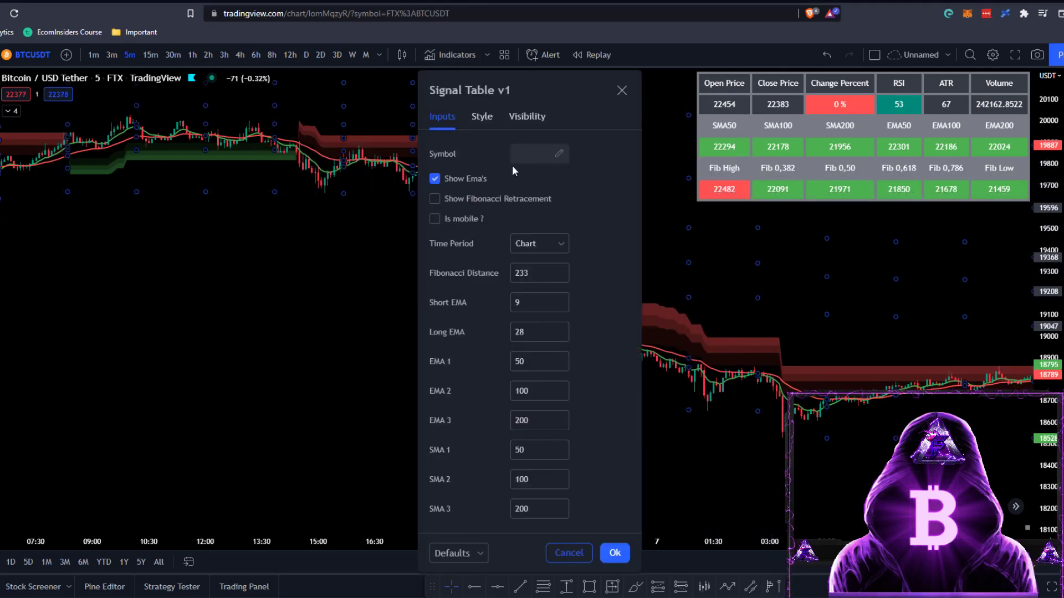
pyautogui.click(480, 118)
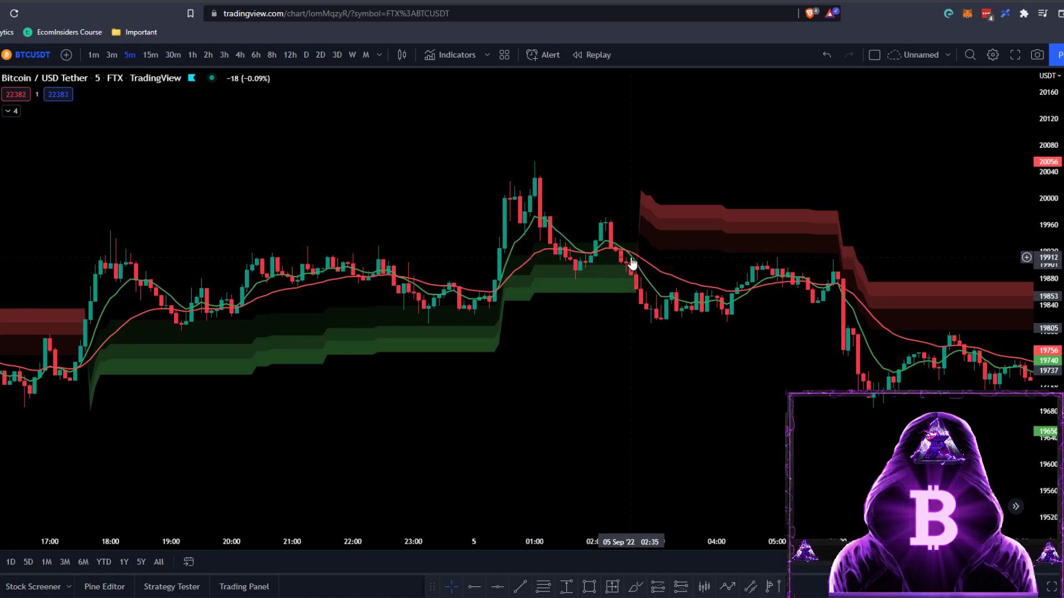
pyautogui.hscroll(3, 649, 263)
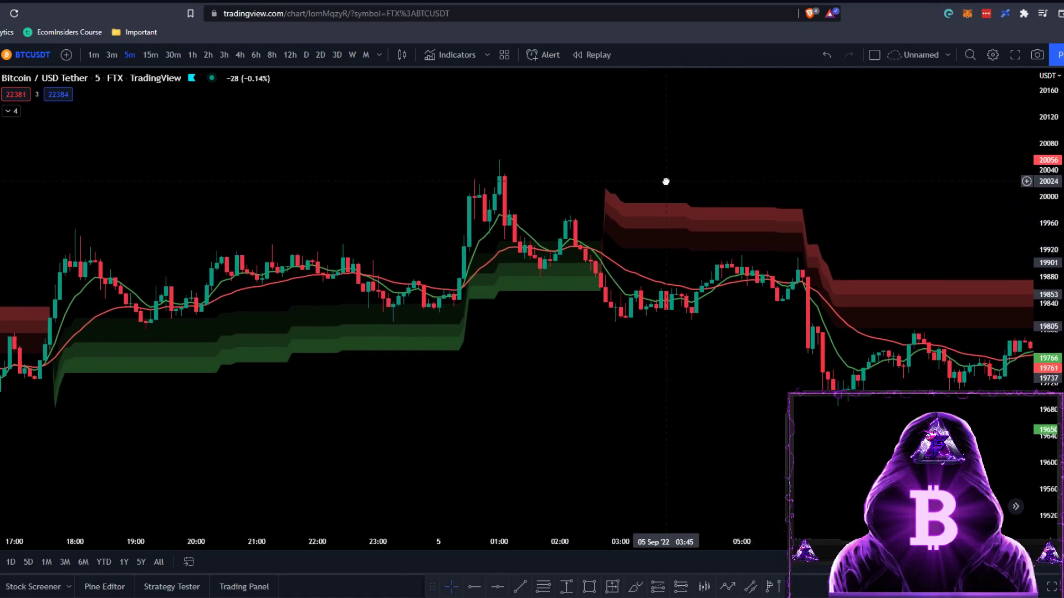
pyautogui.hscroll(-3, 661, 266)
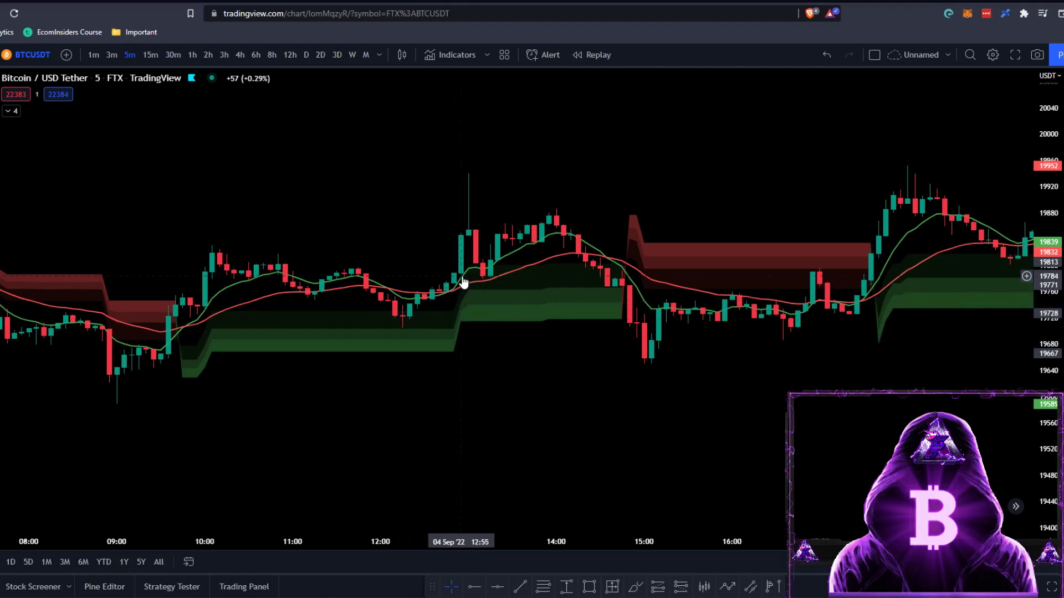
pyautogui.click(658, 587)
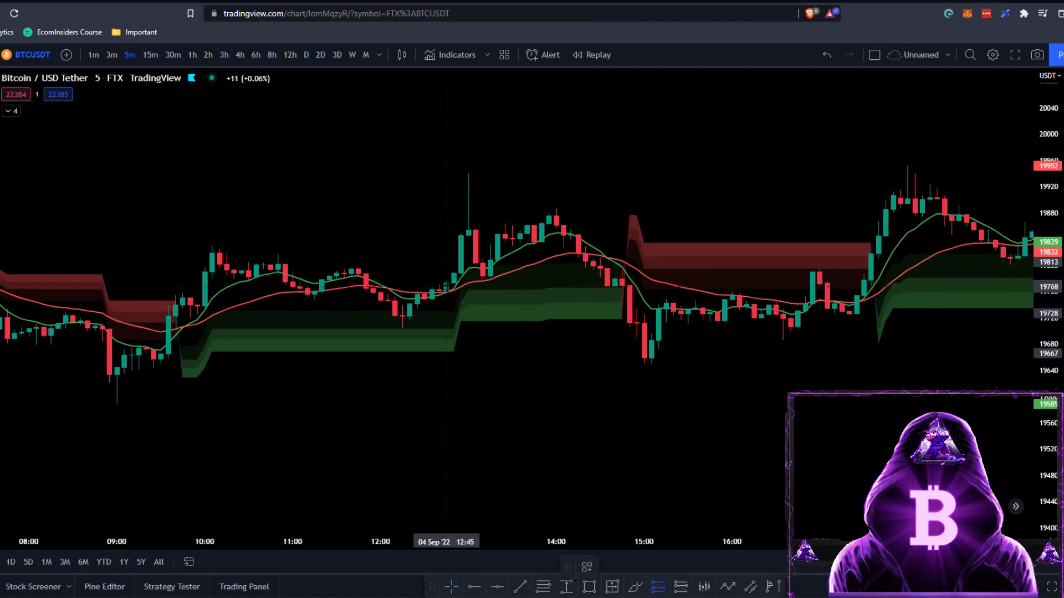
# Step: Place a long position at the 12:45 candle with a 75-point stop and 112-point target, narrowed box
pyautogui.click(446, 282)
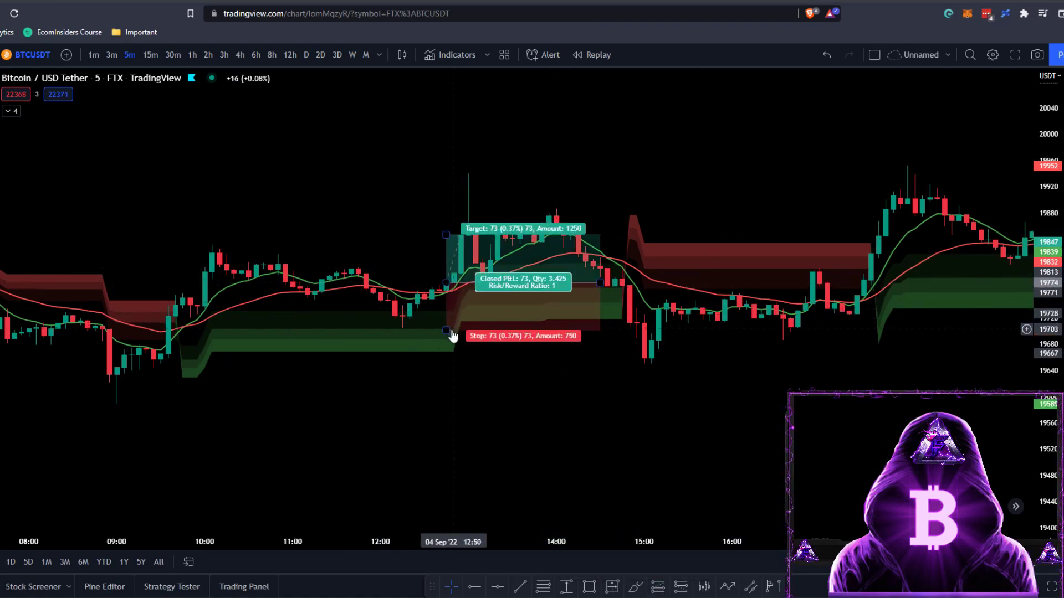
pyautogui.moveTo(447, 327); pyautogui.dragTo(411, 332)
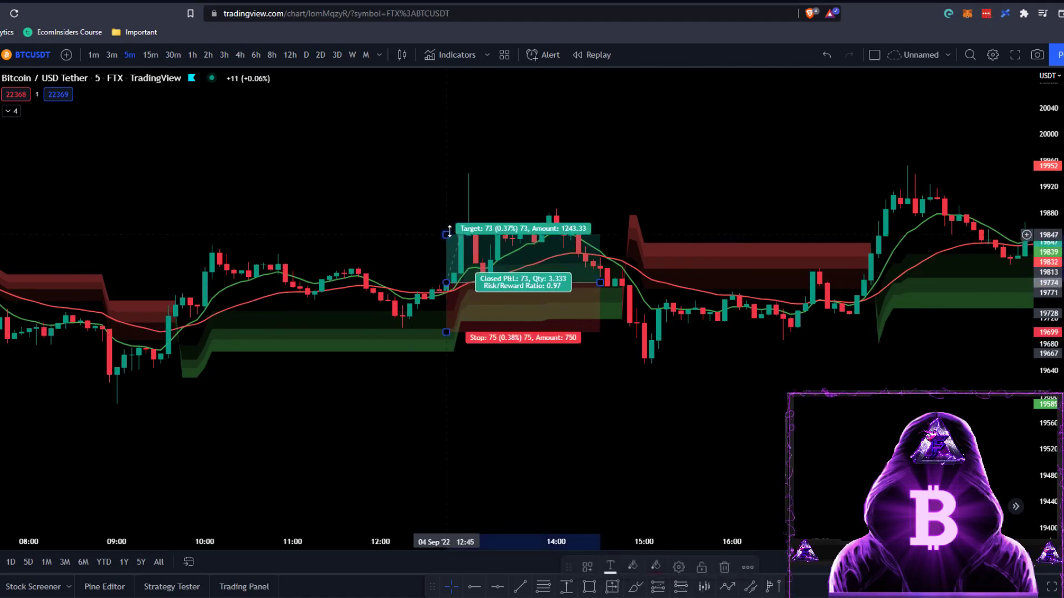
pyautogui.moveTo(446, 234); pyautogui.dragTo(446, 209)
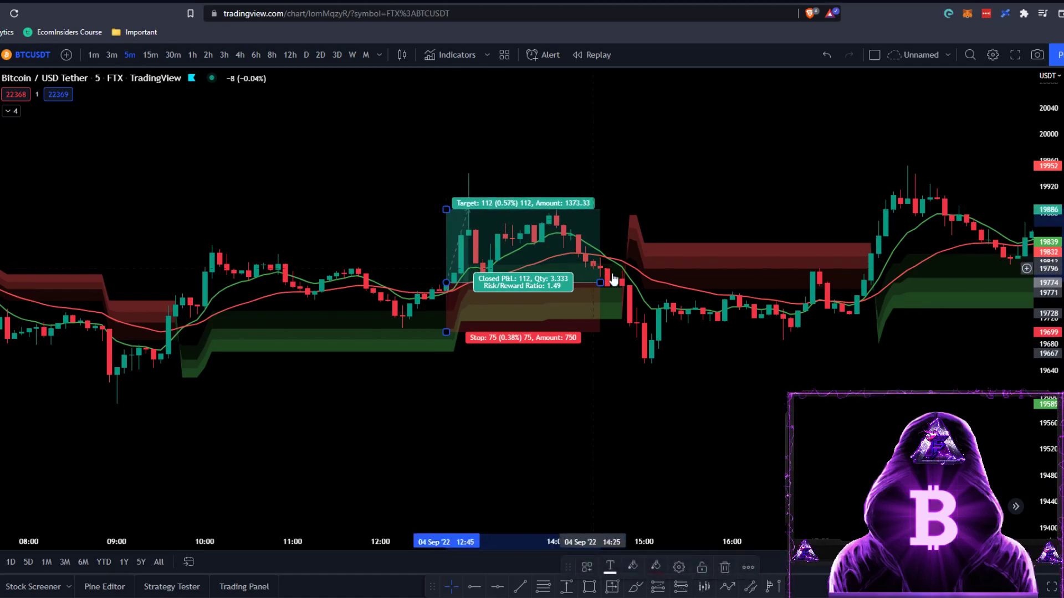
pyautogui.moveTo(613, 279); pyautogui.dragTo(469, 280)
pyautogui.click(497, 218)
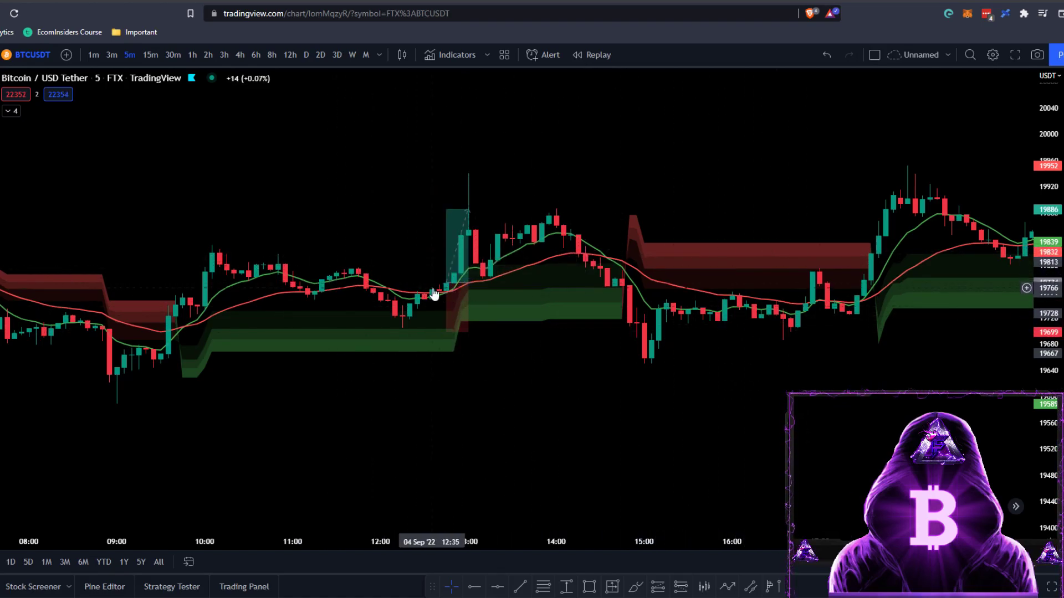
# Step: Extend the long position box rightward and lower its target to 40 points (0.20%)
pyautogui.moveTo(468, 269); pyautogui.dragTo(583, 268)
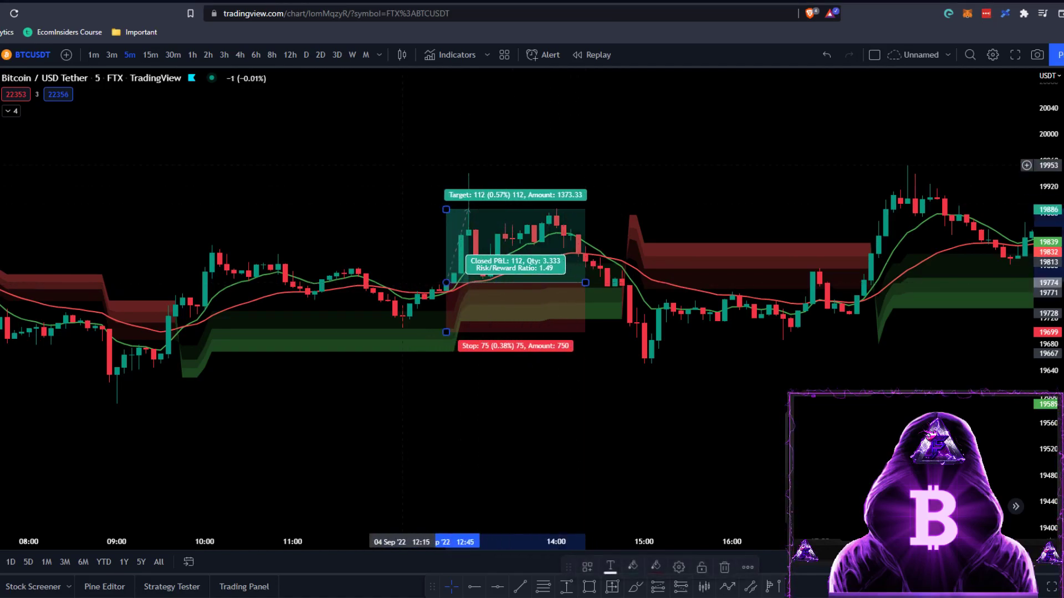
pyautogui.moveTo(446, 210); pyautogui.dragTo(481, 253)
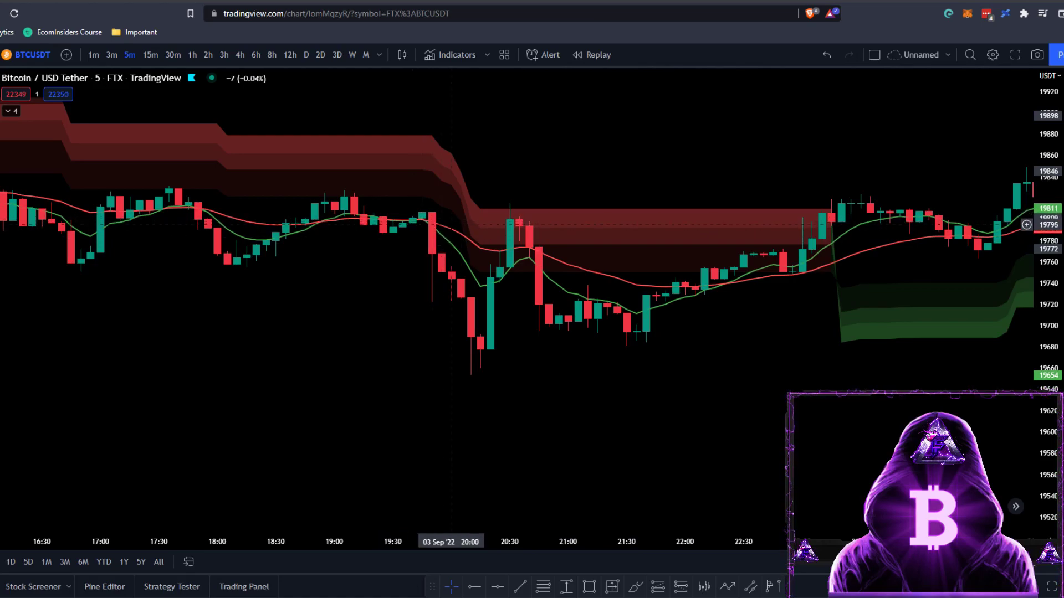
# Step: Place a short position at the 19:50 candle with a 47-point stop and 70-point target
pyautogui.click(680, 587)
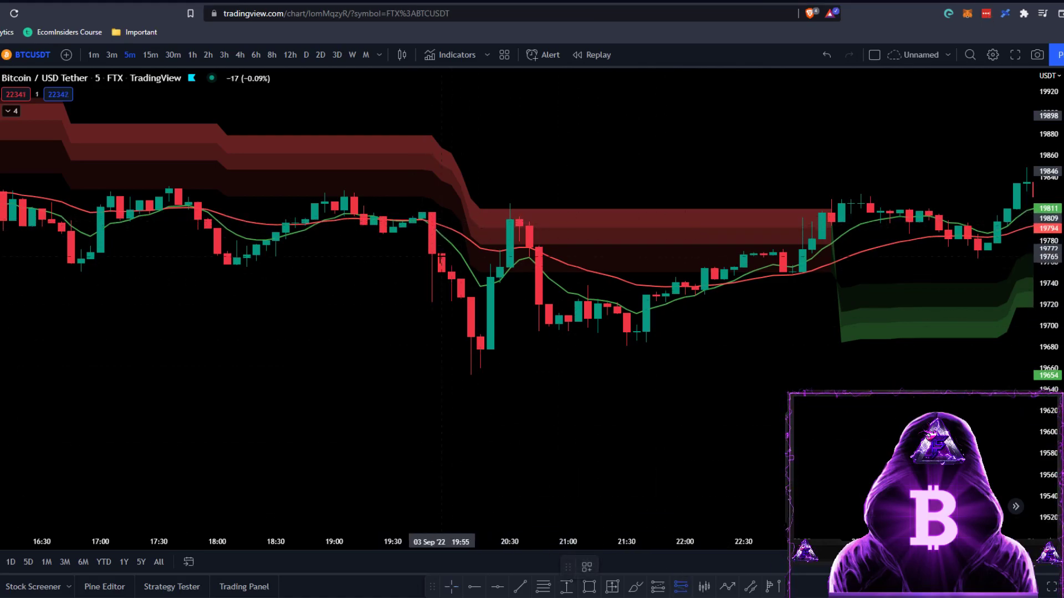
pyautogui.click(432, 253)
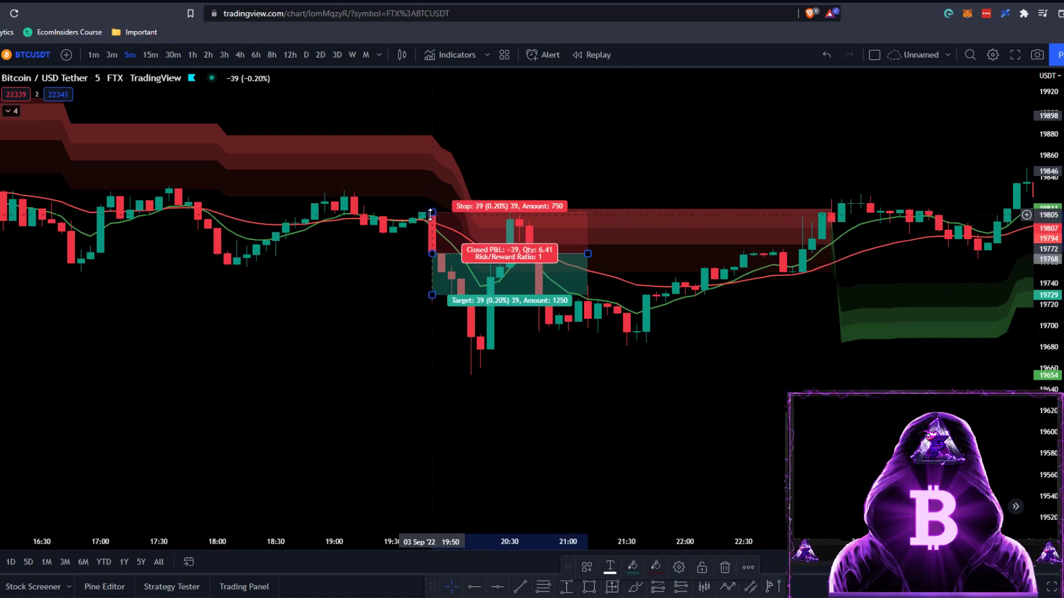
pyautogui.moveTo(438, 209); pyautogui.dragTo(439, 203)
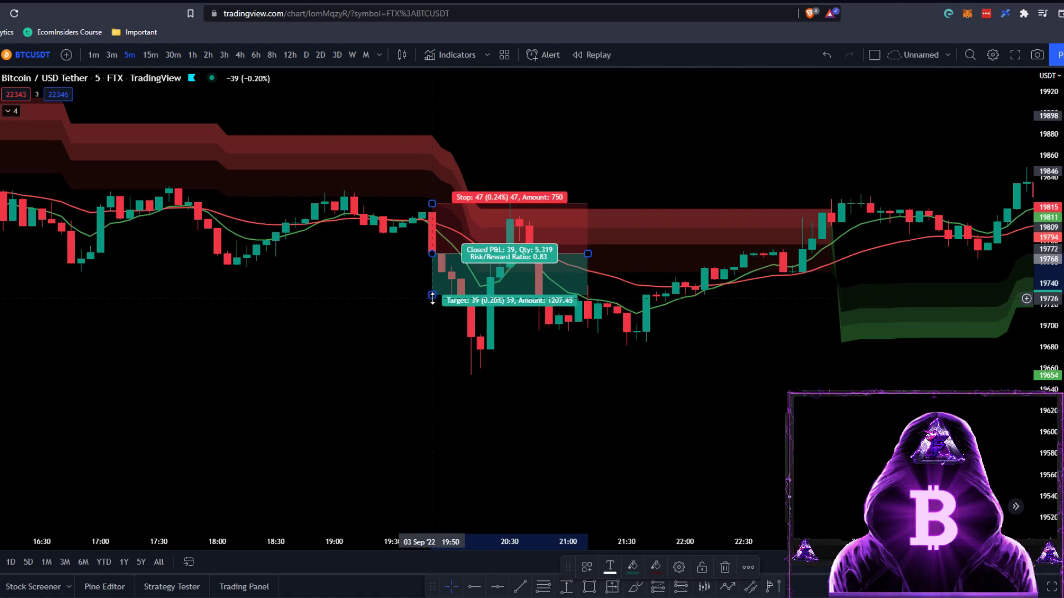
pyautogui.moveTo(432, 295); pyautogui.dragTo(430, 328)
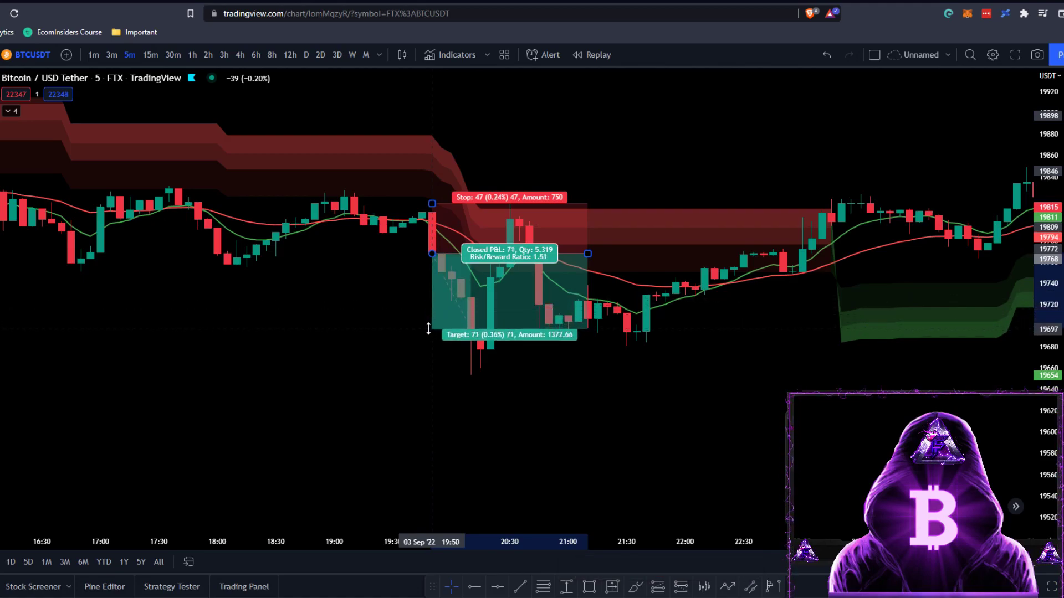
pyautogui.moveTo(587, 254); pyautogui.dragTo(470, 253)
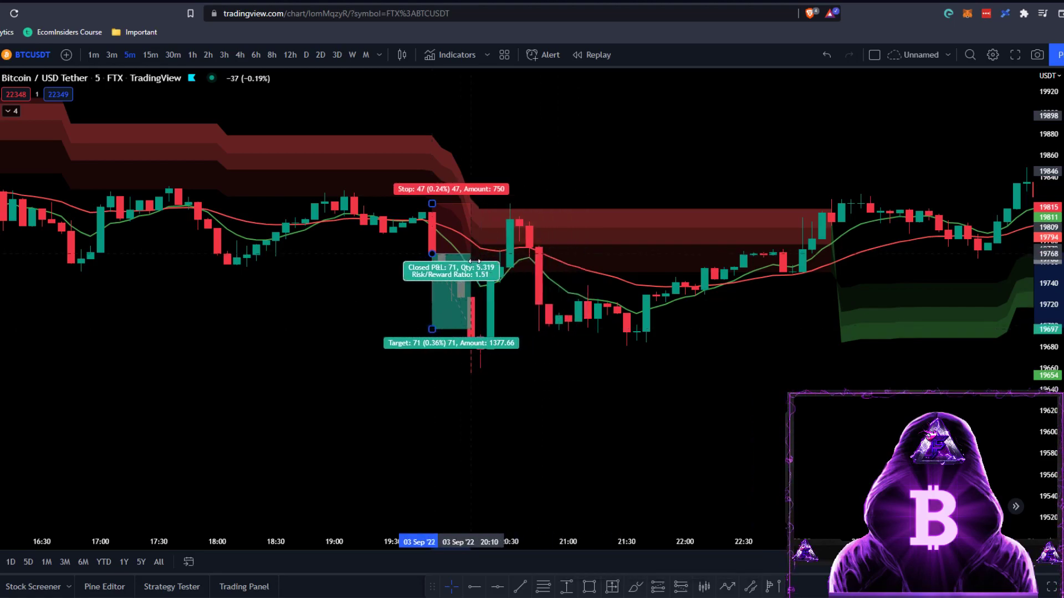
pyautogui.click(561, 212)
# Step: Place a long position near 19801 with a 32-point stop and 48-point target, ending at the exit
pyautogui.hscroll(-5, 560, 212)
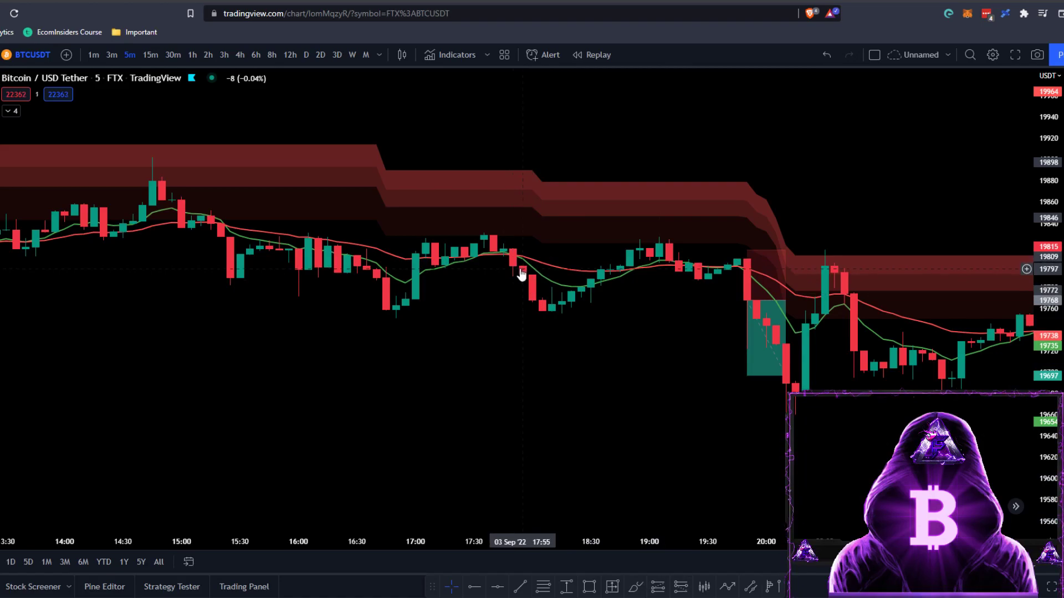
pyautogui.click(684, 592)
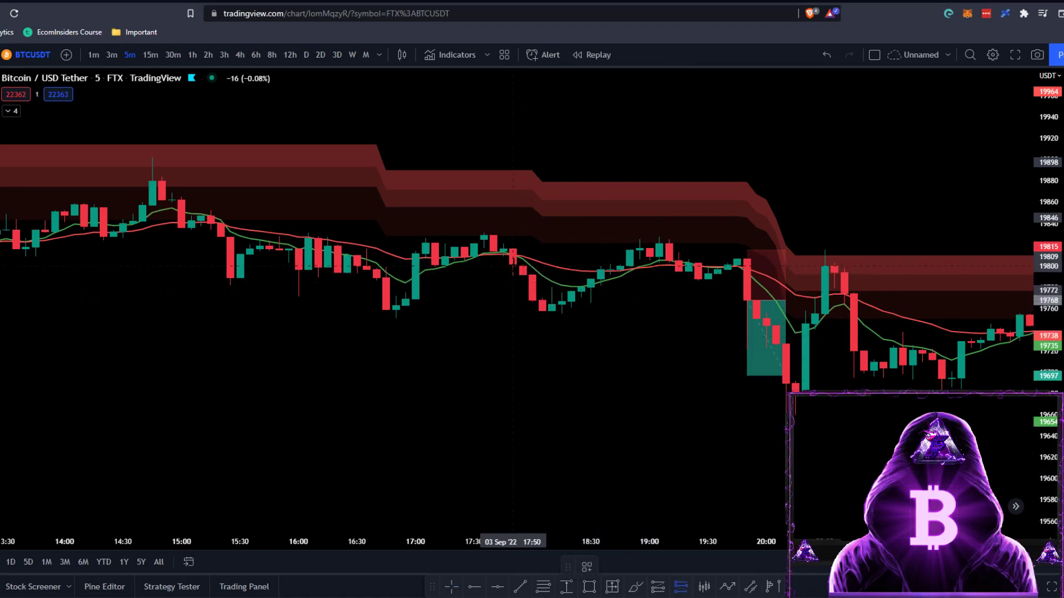
pyautogui.click(512, 265)
pyautogui.moveTo(512, 211); pyautogui.dragTo(494, 233)
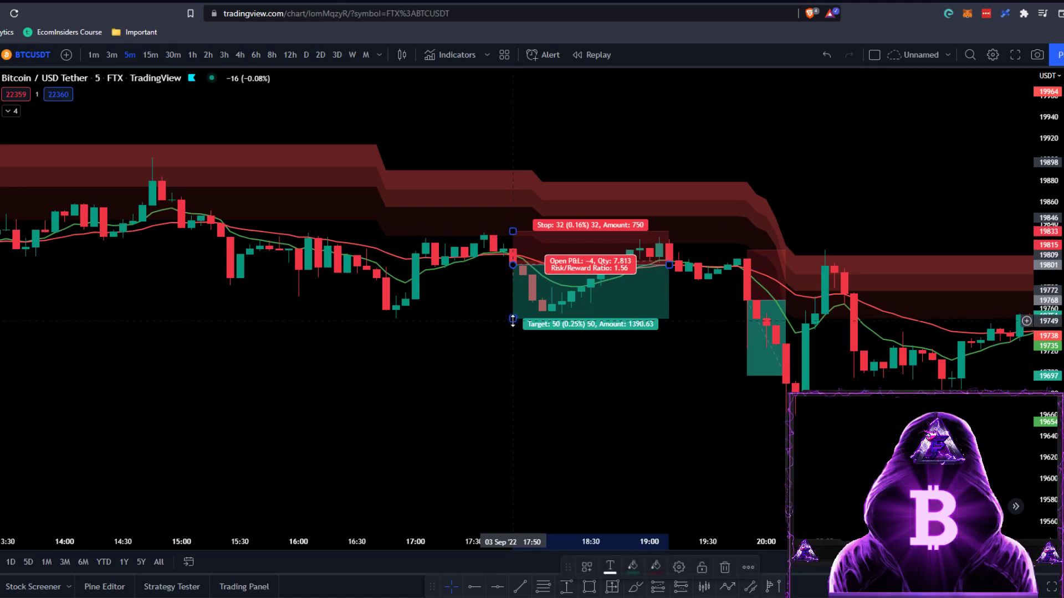
pyautogui.moveTo(512, 319); pyautogui.dragTo(512, 316)
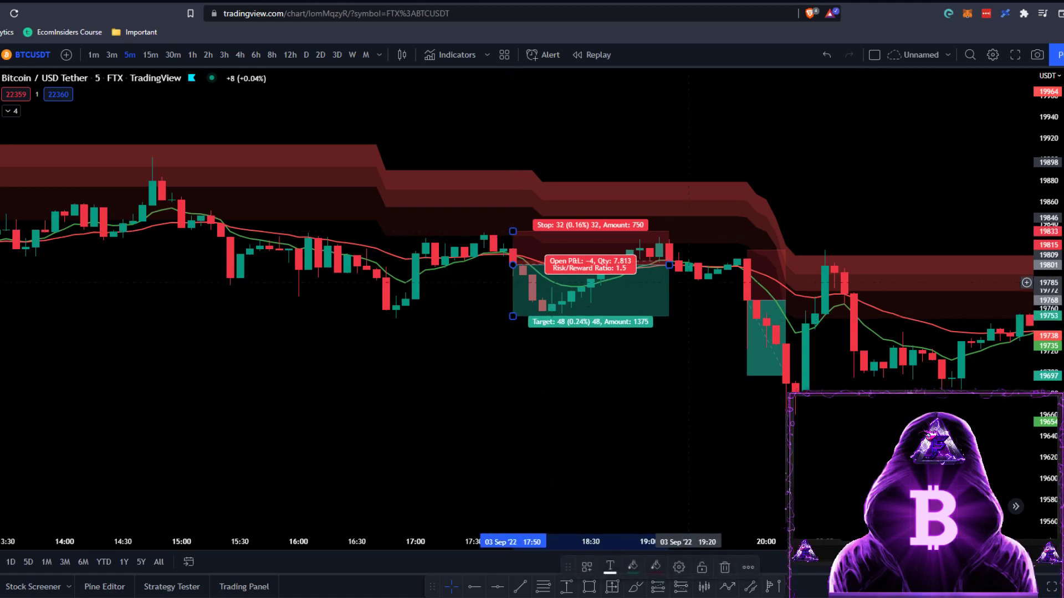
pyautogui.moveTo(668, 265); pyautogui.dragTo(745, 280)
pyautogui.moveTo(549, 380); pyautogui.dragTo(646, 380)
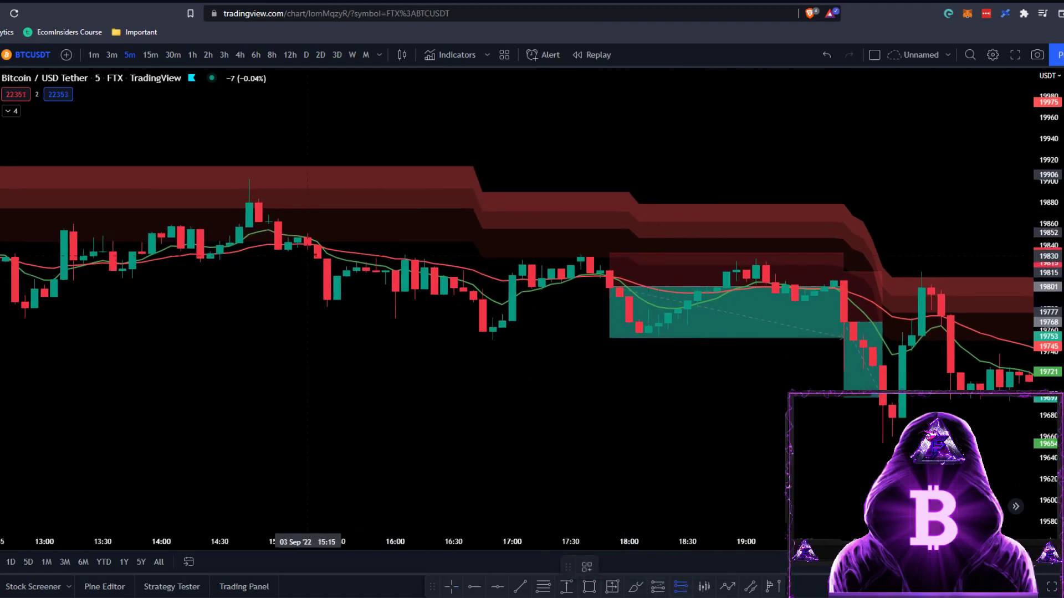
# Step: Place a new long position, lower its target, and widen it to where the target hit
pyautogui.click(327, 301)
pyautogui.moveTo(326, 345); pyautogui.dragTo(326, 409)
pyautogui.moveTo(482, 301); pyautogui.dragTo(787, 301)
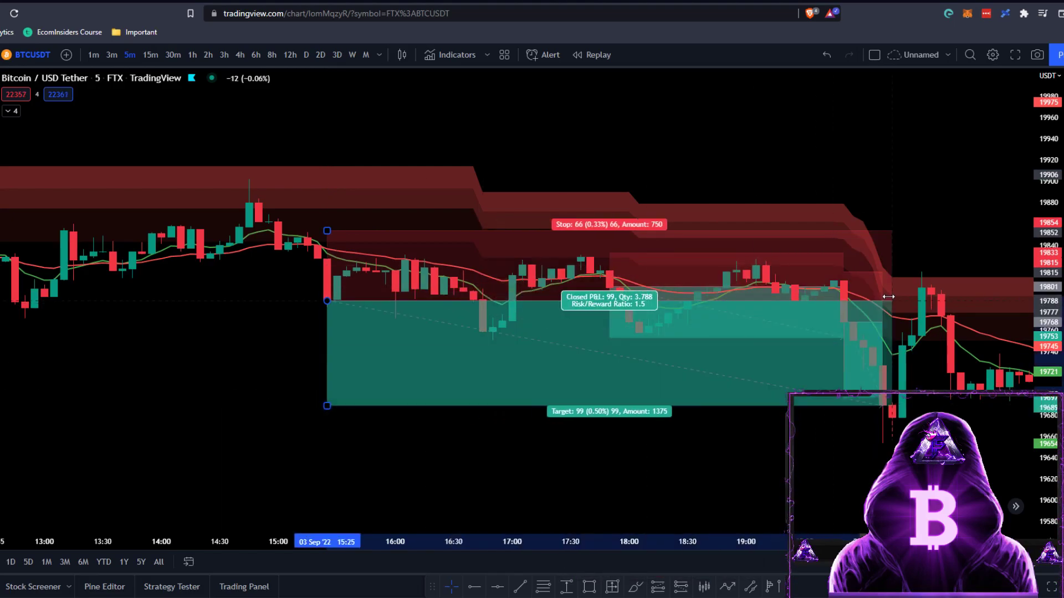
# Step: Place a short position near 07:05 on 3 Sep with a 59-point stop and 88-point target
pyautogui.scroll(-5, 558, 346)
pyautogui.moveTo(558, 346); pyautogui.dragTo(753, 388)
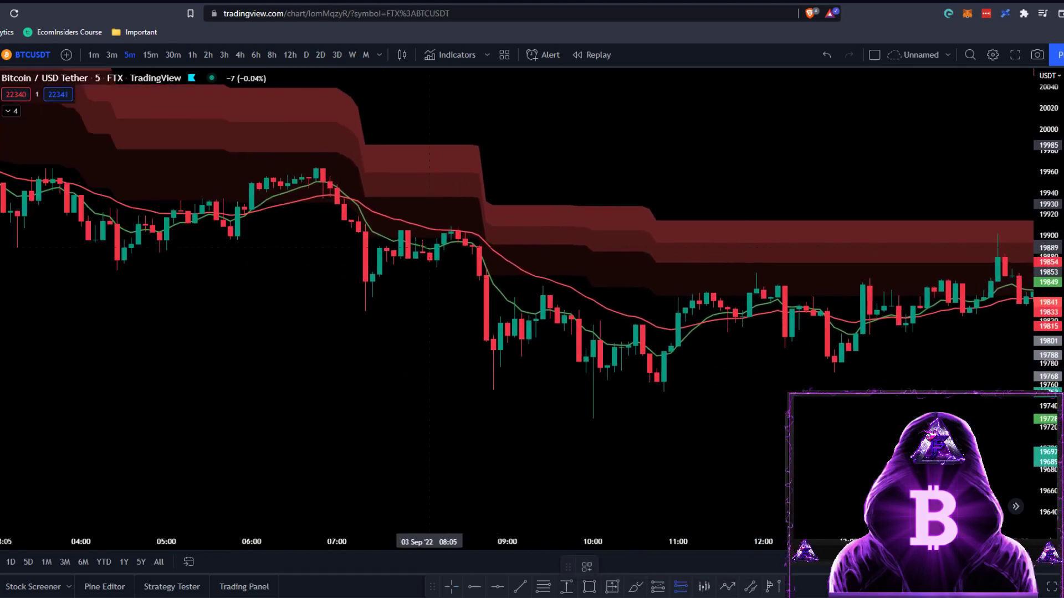
pyautogui.click(350, 226)
pyautogui.moveTo(351, 183); pyautogui.dragTo(343, 164)
pyautogui.moveTo(351, 276); pyautogui.dragTo(351, 327)
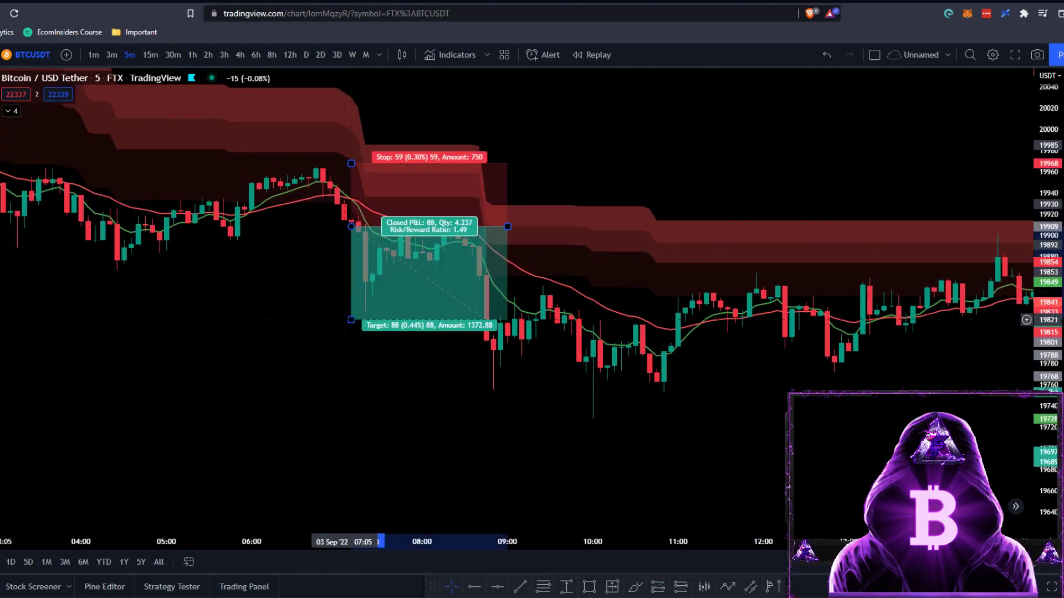
pyautogui.click(588, 333)
pyautogui.scroll(-3, 588, 333)
pyautogui.moveTo(588, 332); pyautogui.dragTo(514, 339)
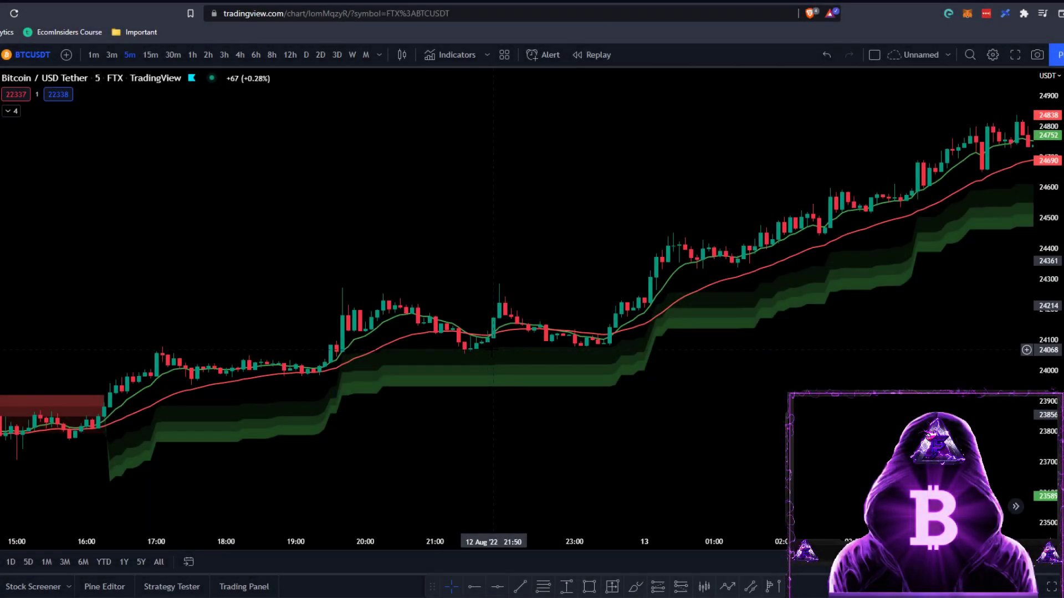
# Step: Mark a long at the 21:50 entry and shorts at the 19:30 and 23:30 entries on 13 Aug
pyautogui.click(493, 320)
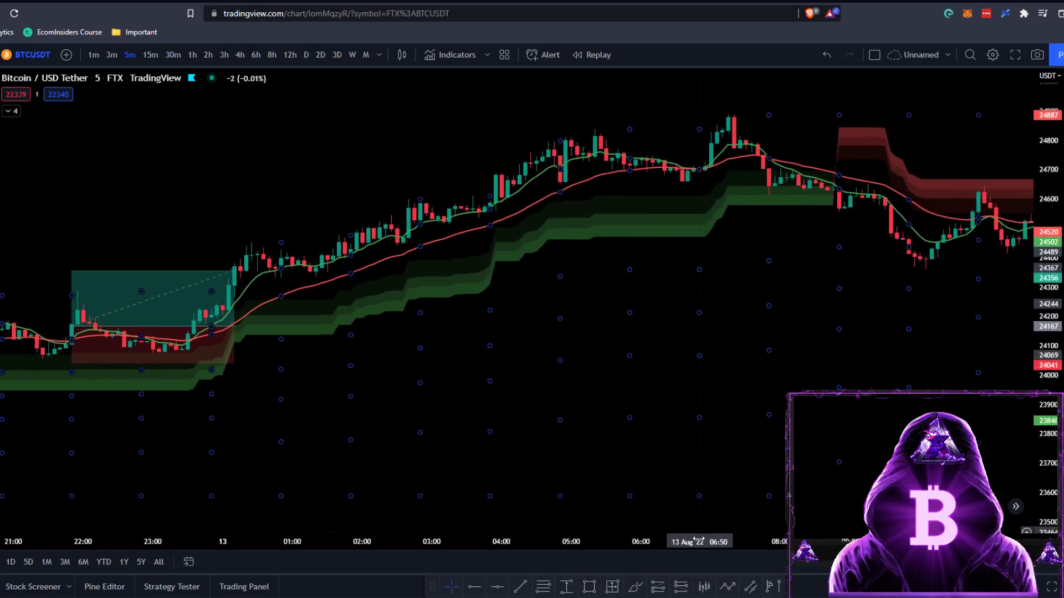
pyautogui.click(704, 166)
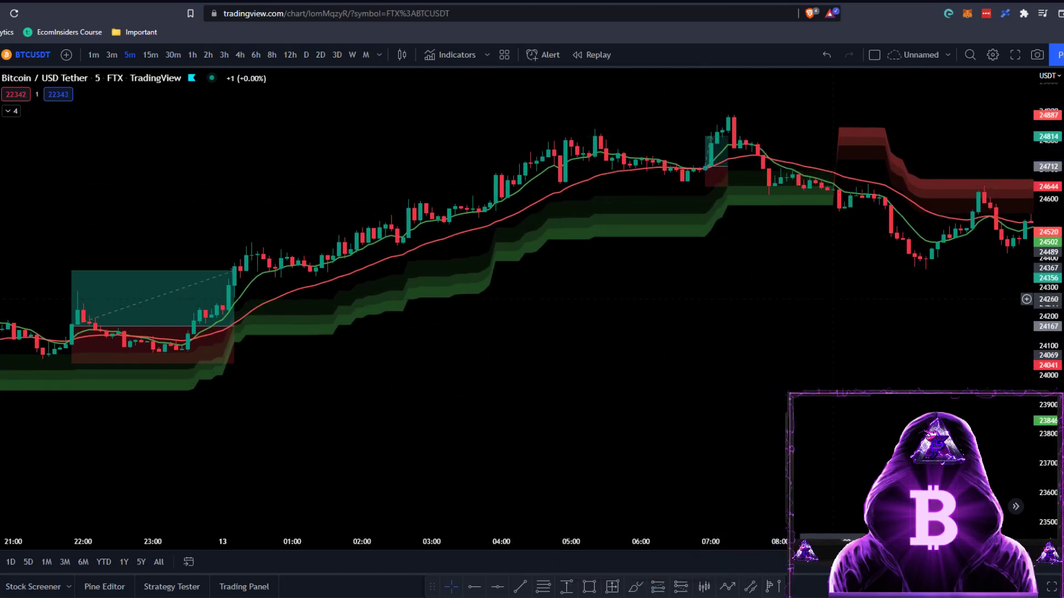
pyautogui.moveTo(833, 299); pyautogui.dragTo(577, 300)
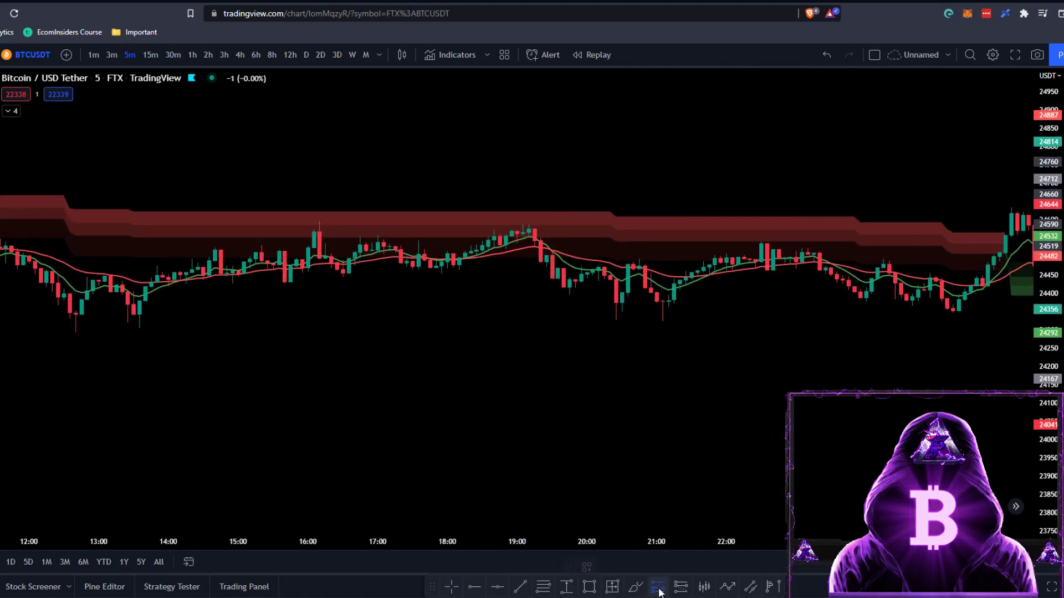
pyautogui.click(552, 279)
pyautogui.moveTo(553, 306); pyautogui.dragTo(549, 327)
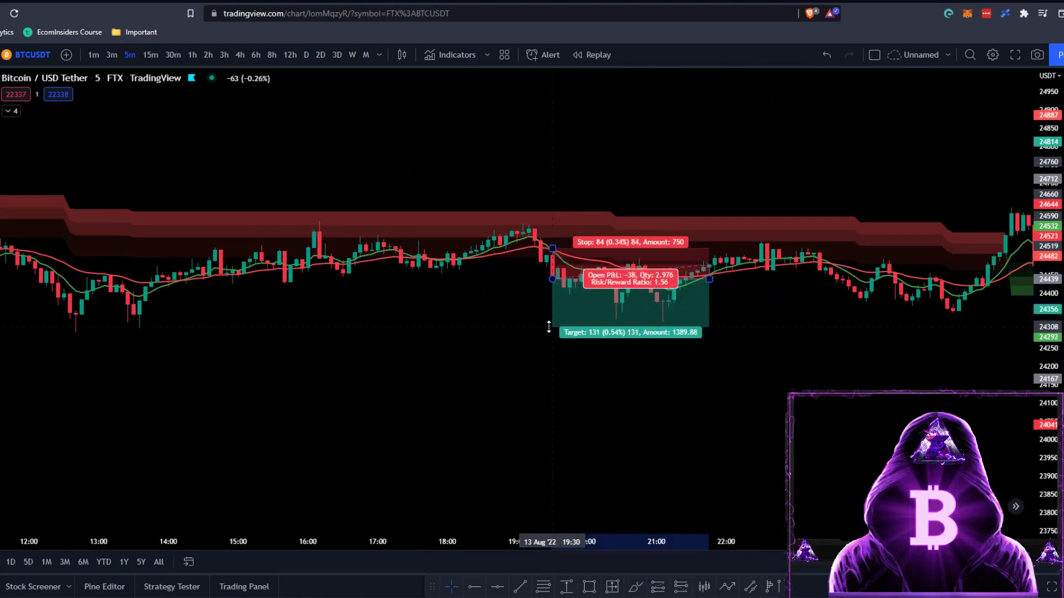
pyautogui.moveTo(800, 332); pyautogui.dragTo(505, 359)
pyautogui.click(505, 313)
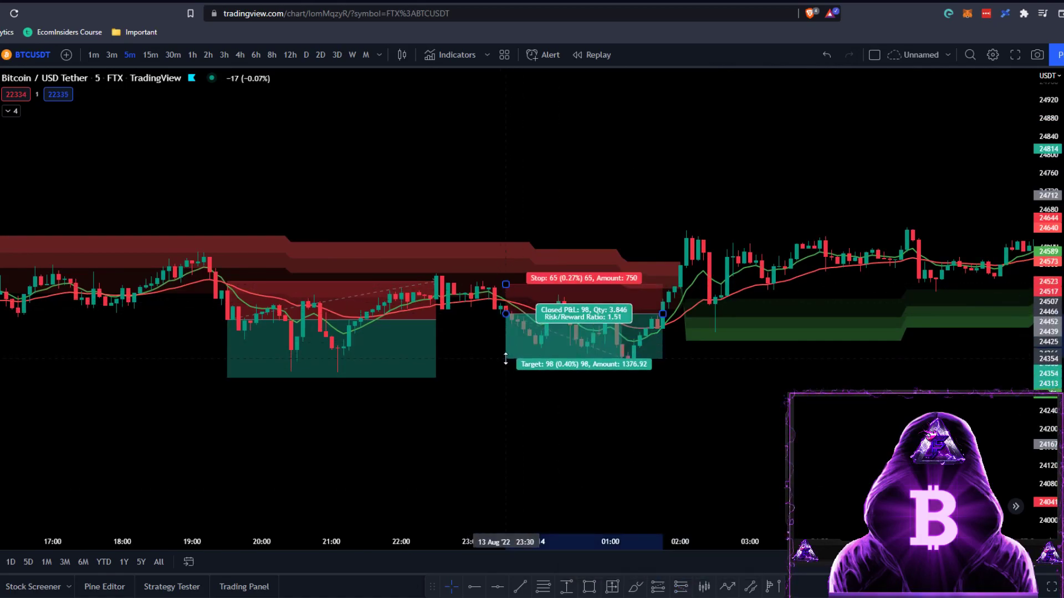
# Step: Mark a long at 06:40 and a short at 09:45 with stop near 24870, target near 24418
pyautogui.hscroll(10, 505, 360)
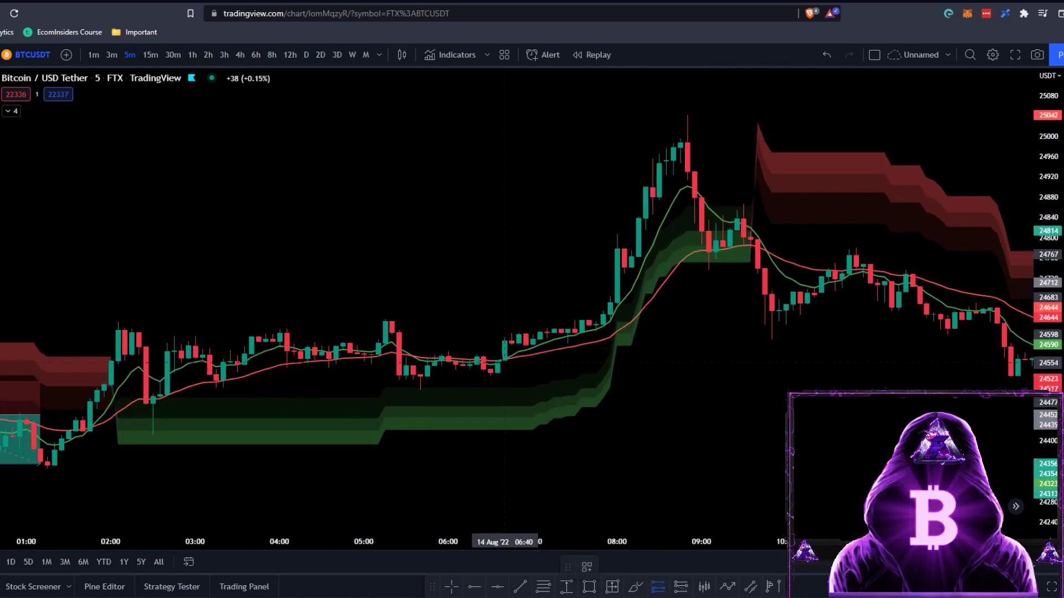
pyautogui.click(505, 339)
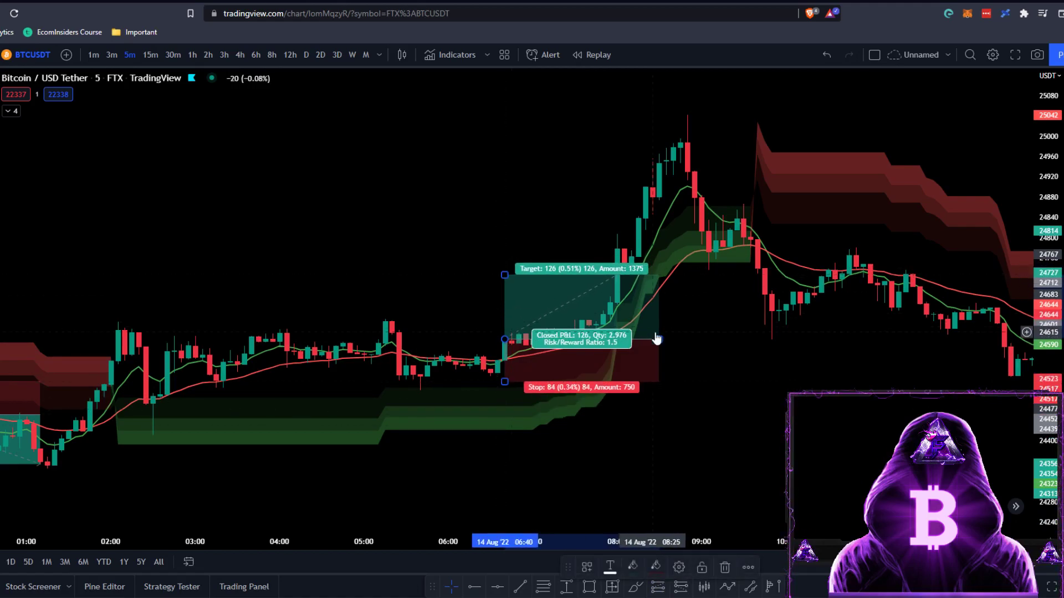
pyautogui.hscroll(5, 657, 339)
pyautogui.click(681, 587)
pyautogui.click(580, 295)
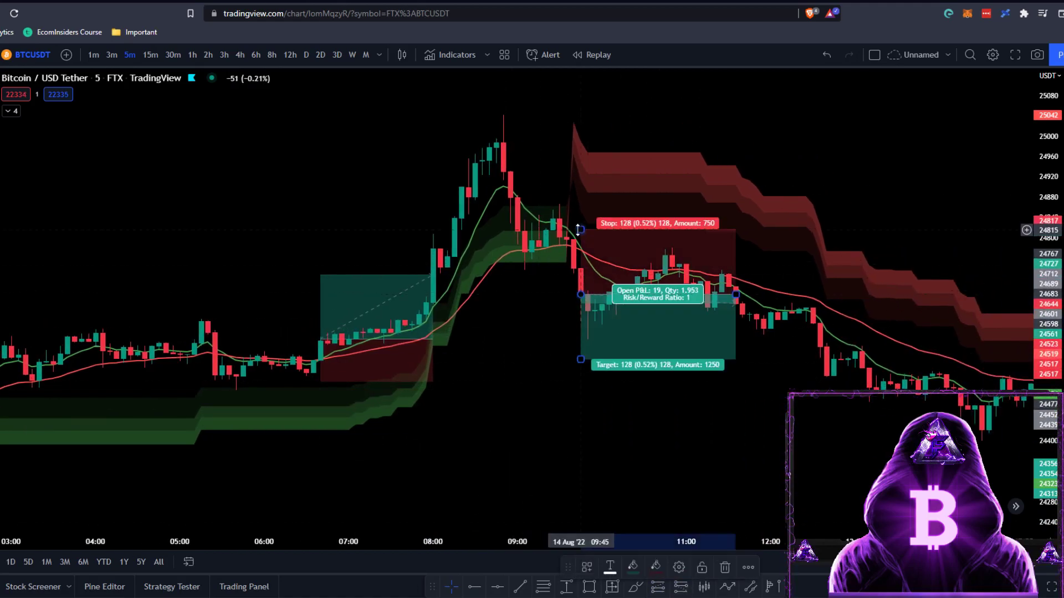
pyautogui.moveTo(578, 229); pyautogui.dragTo(580, 202)
pyautogui.moveTo(580, 359); pyautogui.dragTo(580, 432)
pyautogui.moveTo(736, 294); pyautogui.dragTo(961, 253)
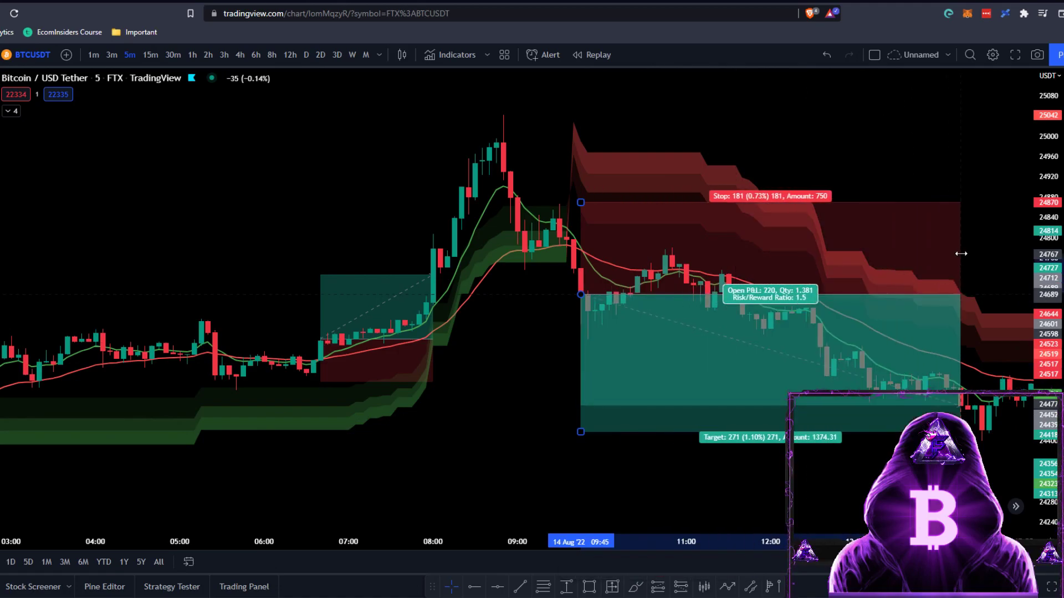
pyautogui.hscroll(10, 961, 254)
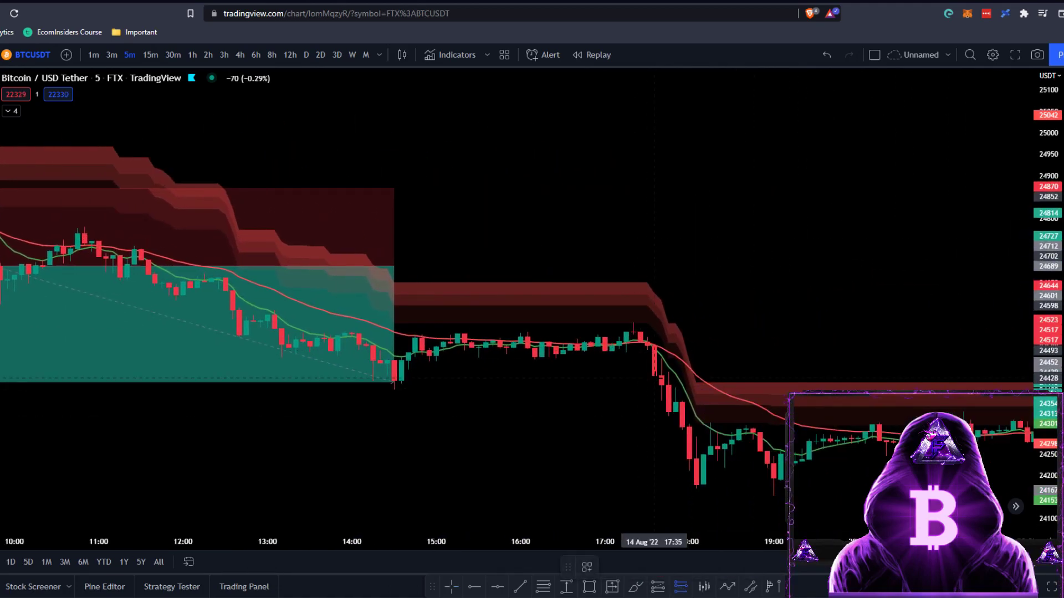
# Step: Mark short positions near 17:35 and 23:05, then near 06:30 on 15 Aug
pyautogui.click(654, 378)
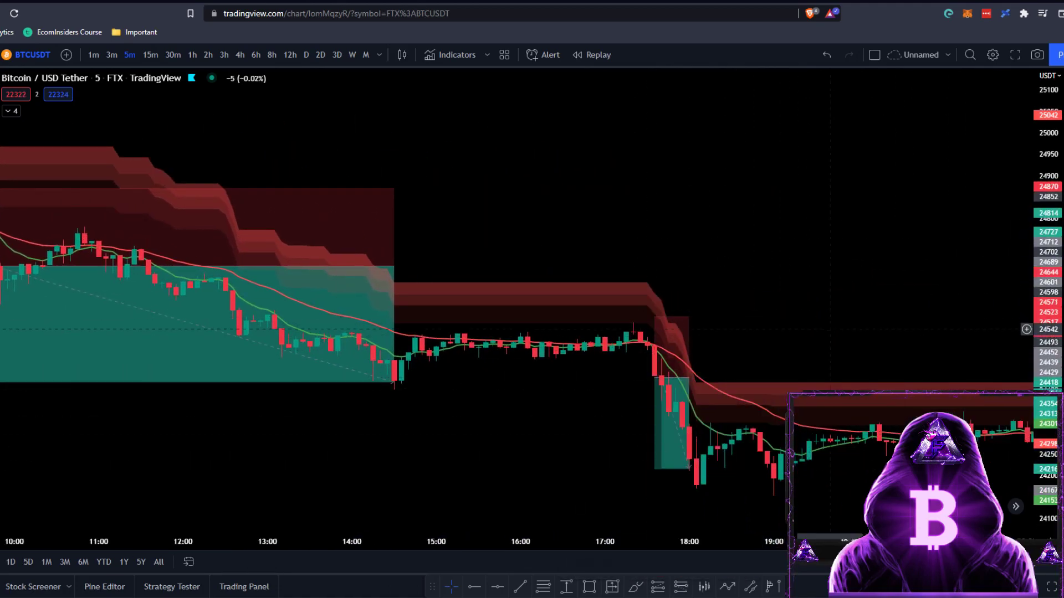
pyautogui.hscroll(8, 830, 329)
pyautogui.click(641, 443)
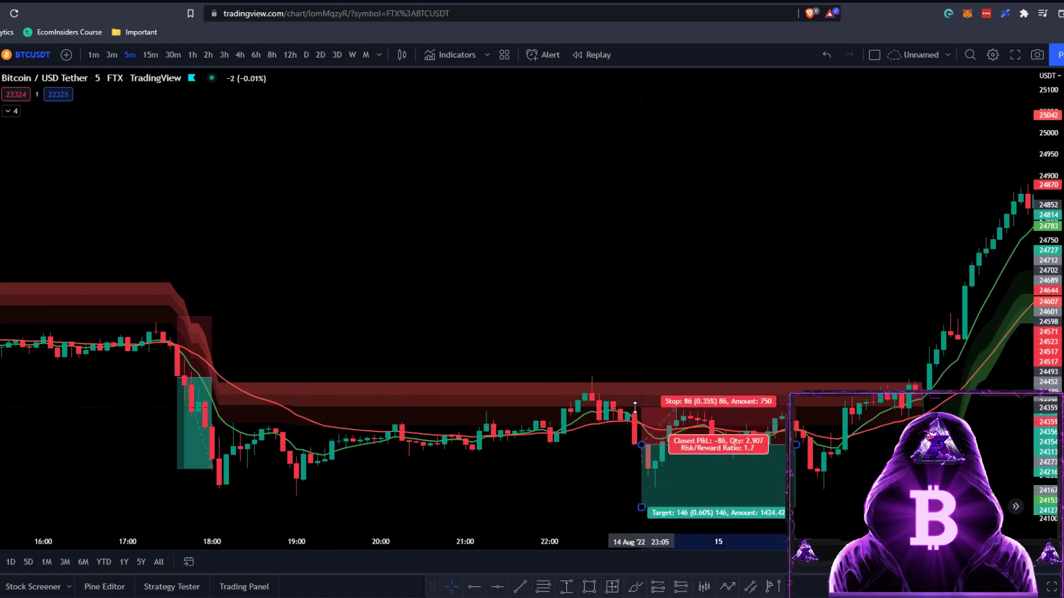
pyautogui.moveTo(839, 321); pyautogui.dragTo(289, 277)
pyautogui.click(677, 238)
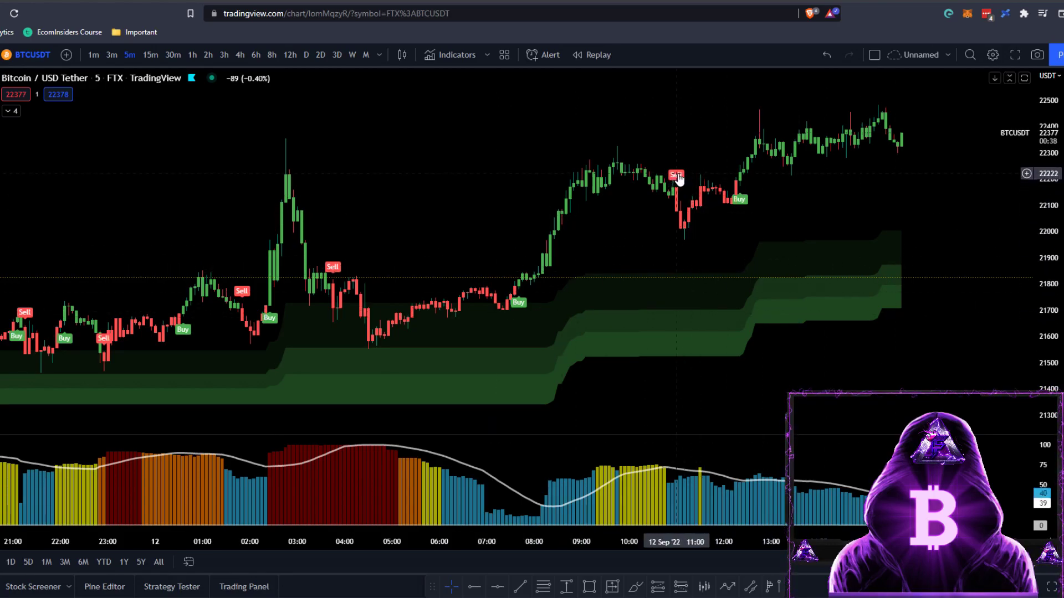
pyautogui.doubleClick(677, 176)
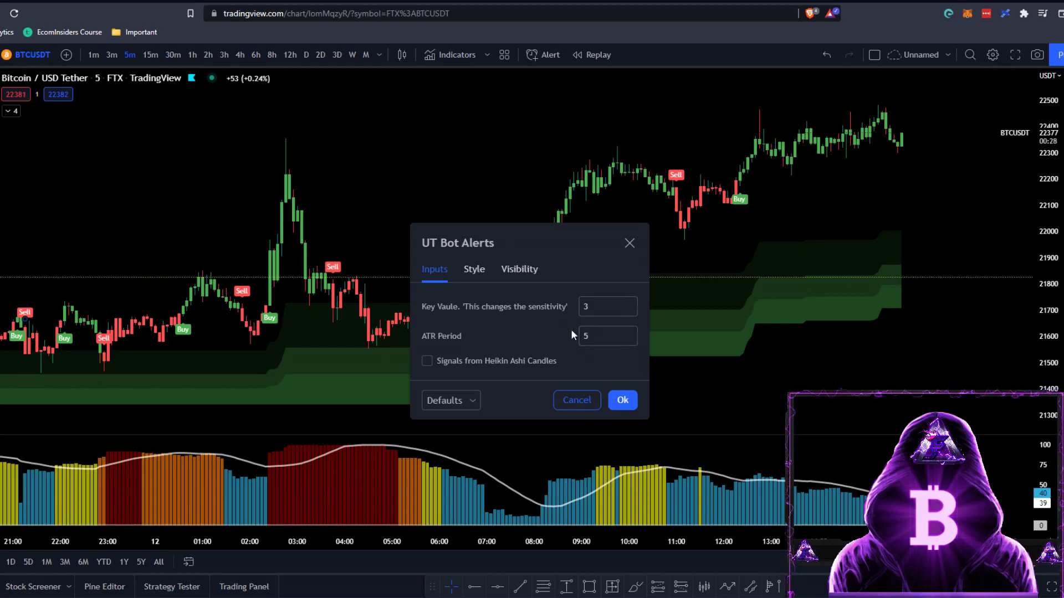
pyautogui.press('Return')
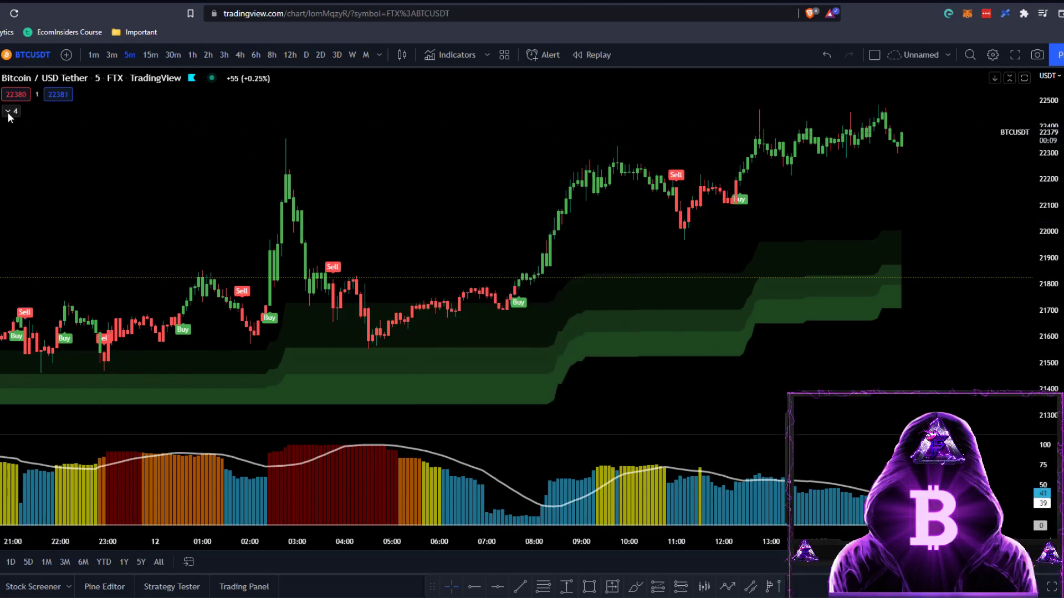
pyautogui.click(128, 139)
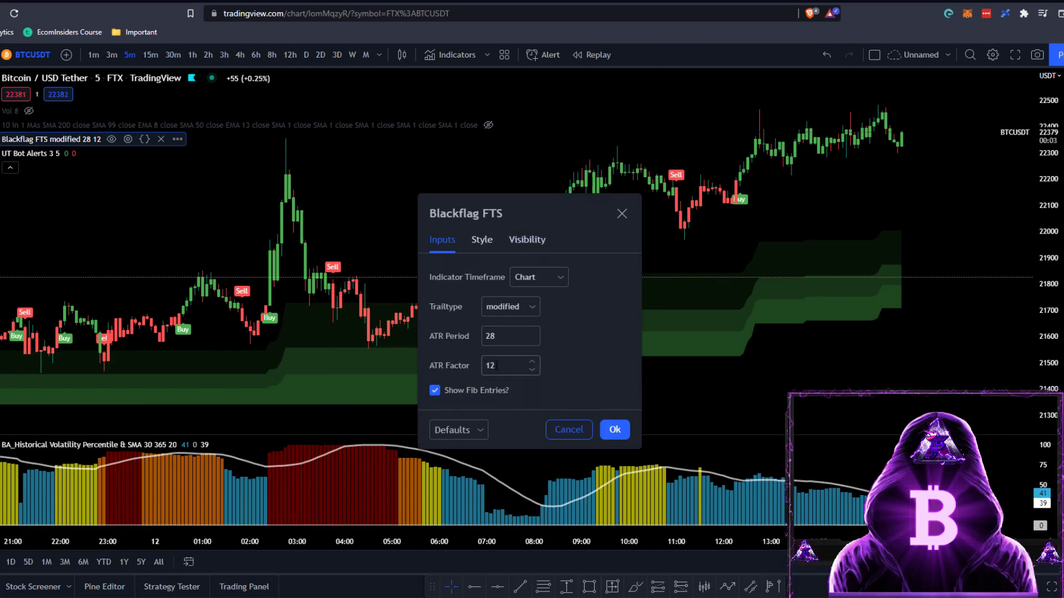
pyautogui.press('Return')
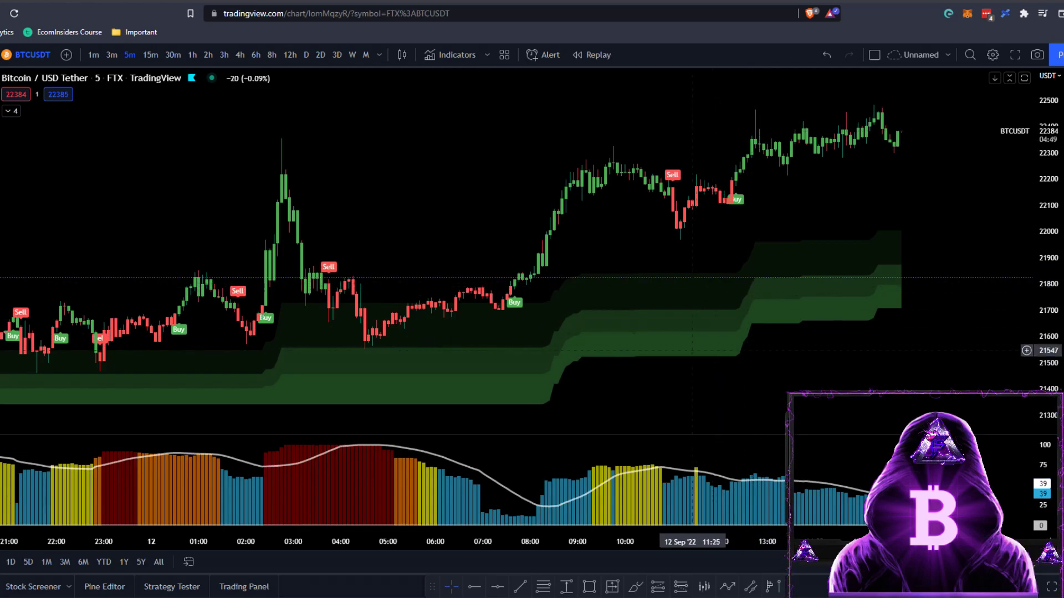
pyautogui.doubleClick(643, 469)
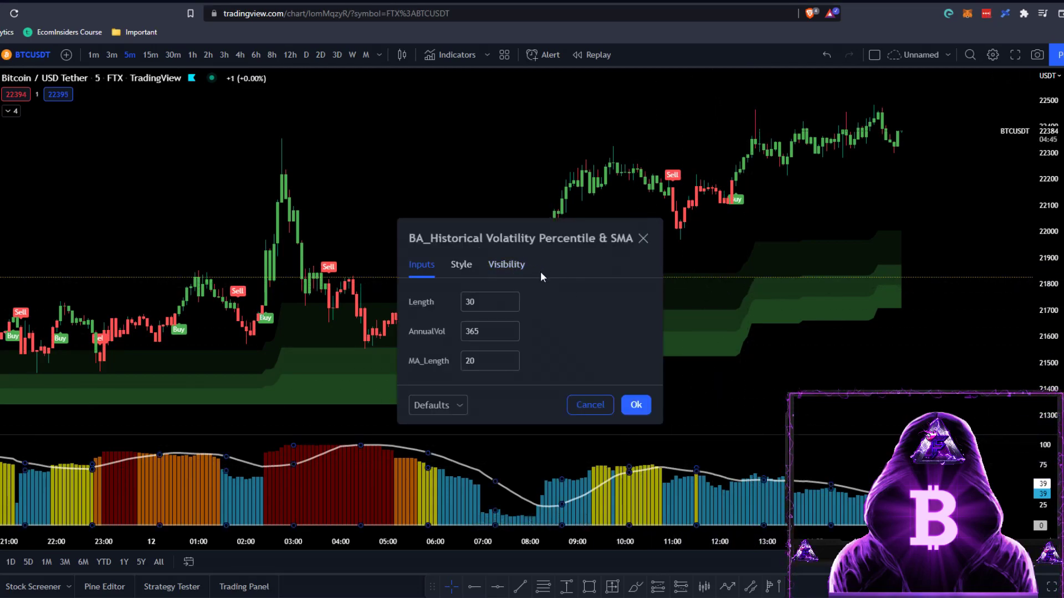
pyautogui.press('Escape')
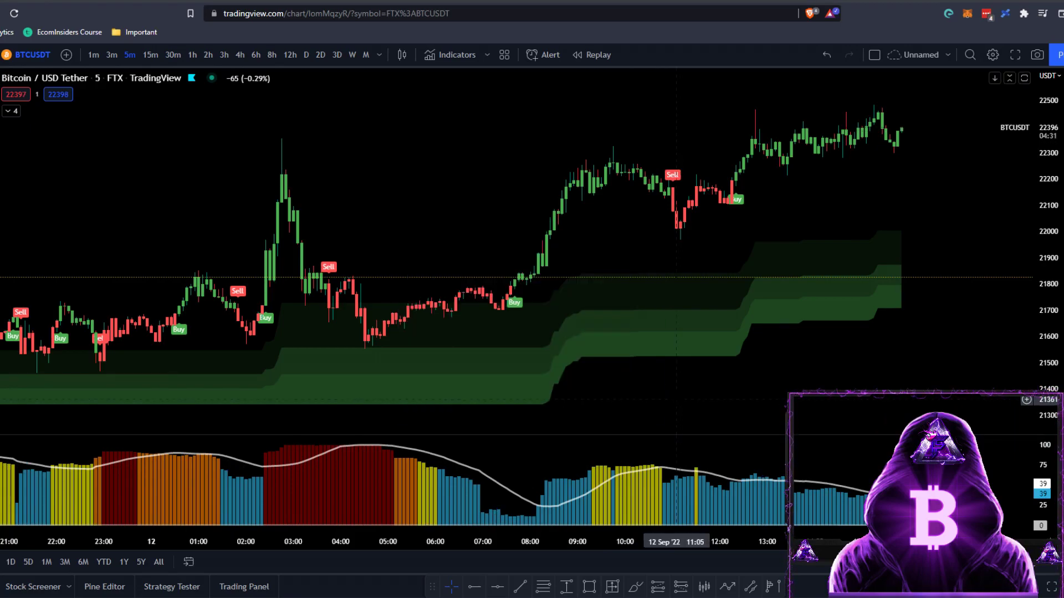
pyautogui.moveTo(676, 277); pyautogui.dragTo(827, 272)
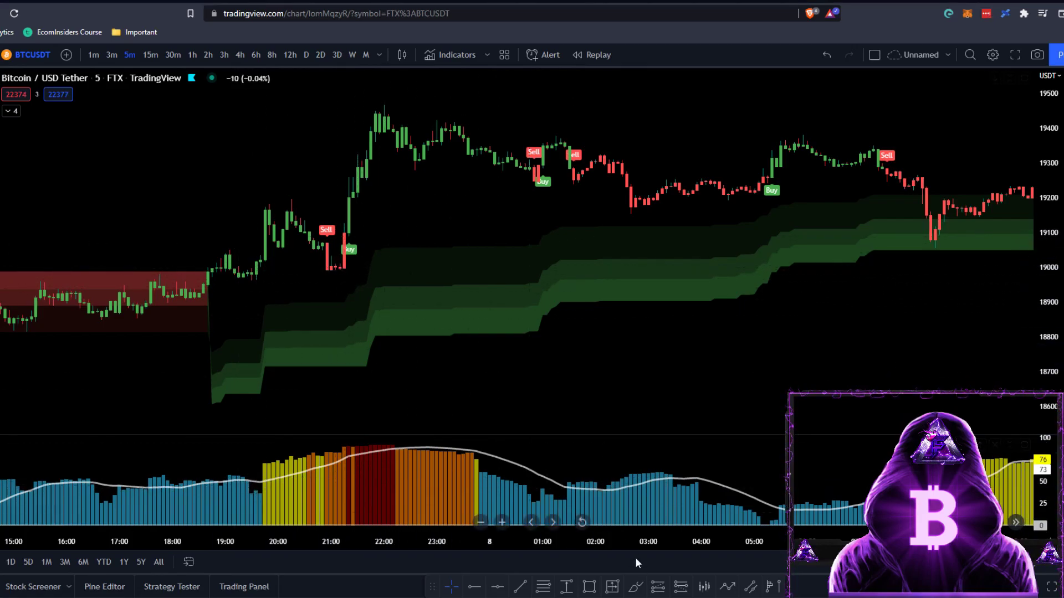
# Step: Place a long position at the 7 Sep 21:20 Buy candle with stop at 18986 and a raised target
pyautogui.click(658, 587)
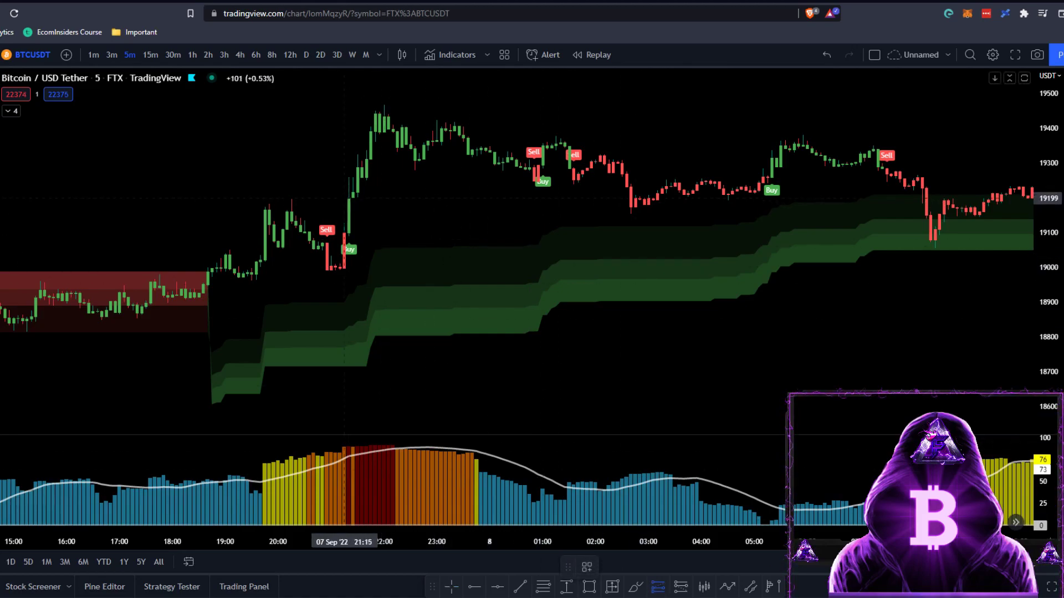
pyautogui.click(349, 198)
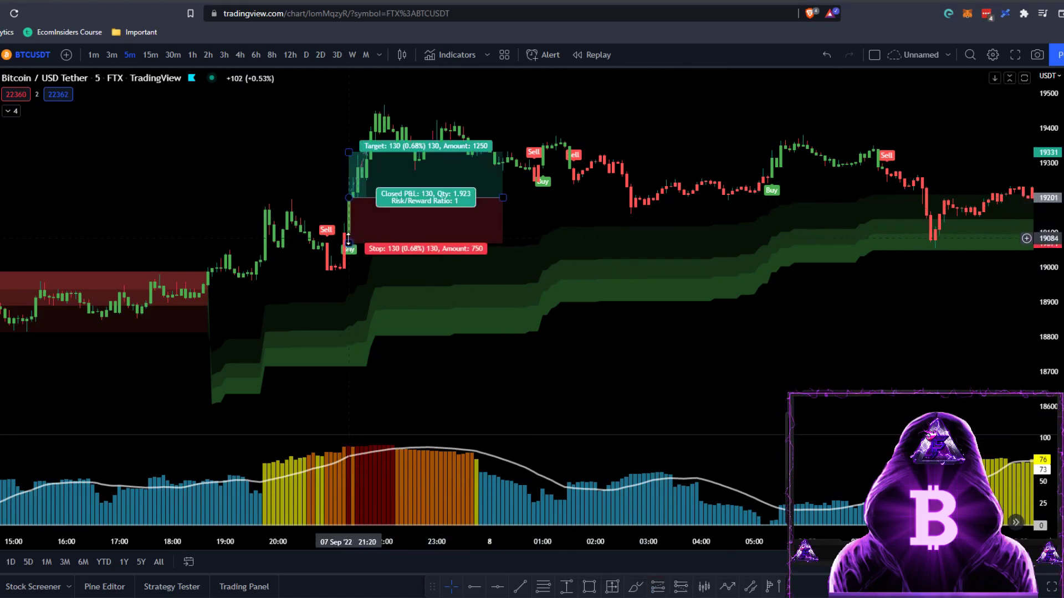
pyautogui.moveTo(350, 242); pyautogui.dragTo(349, 272)
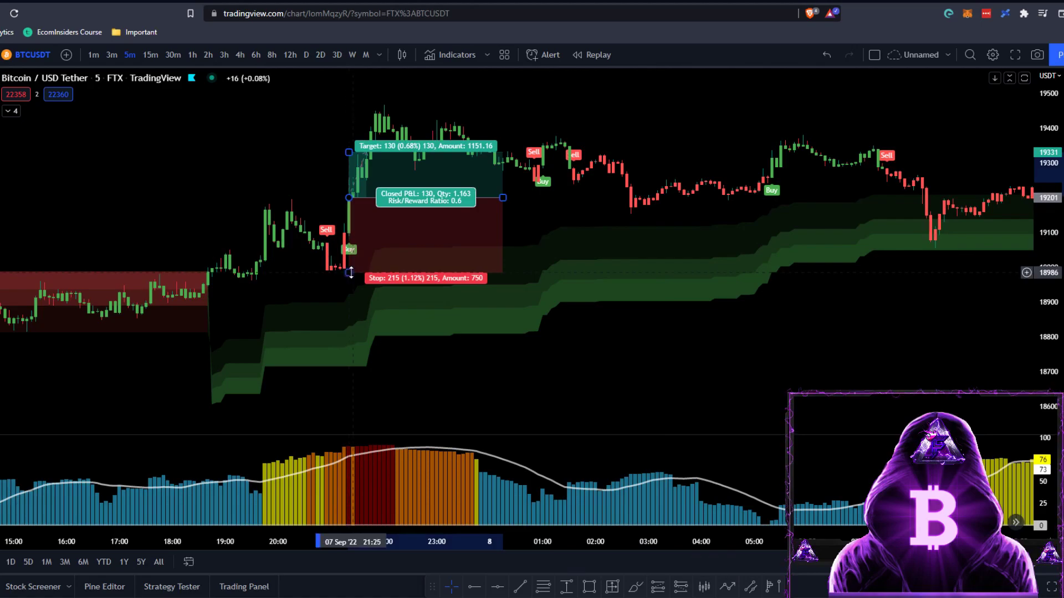
pyautogui.moveTo(350, 152); pyautogui.dragTo(341, 85)
pyautogui.hscroll(10, 599, 363)
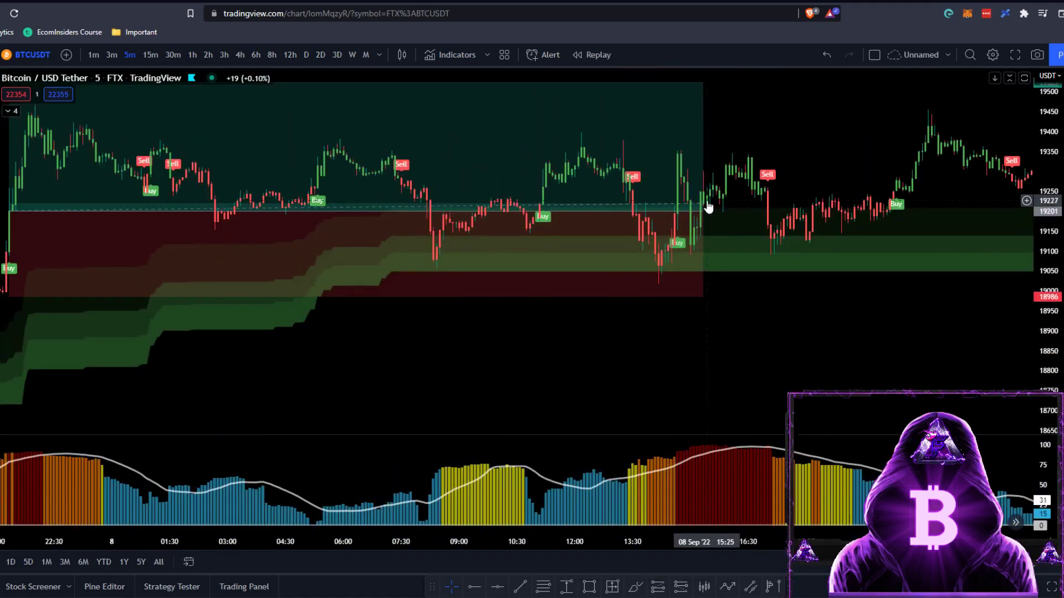
pyautogui.scroll(5, 599, 363)
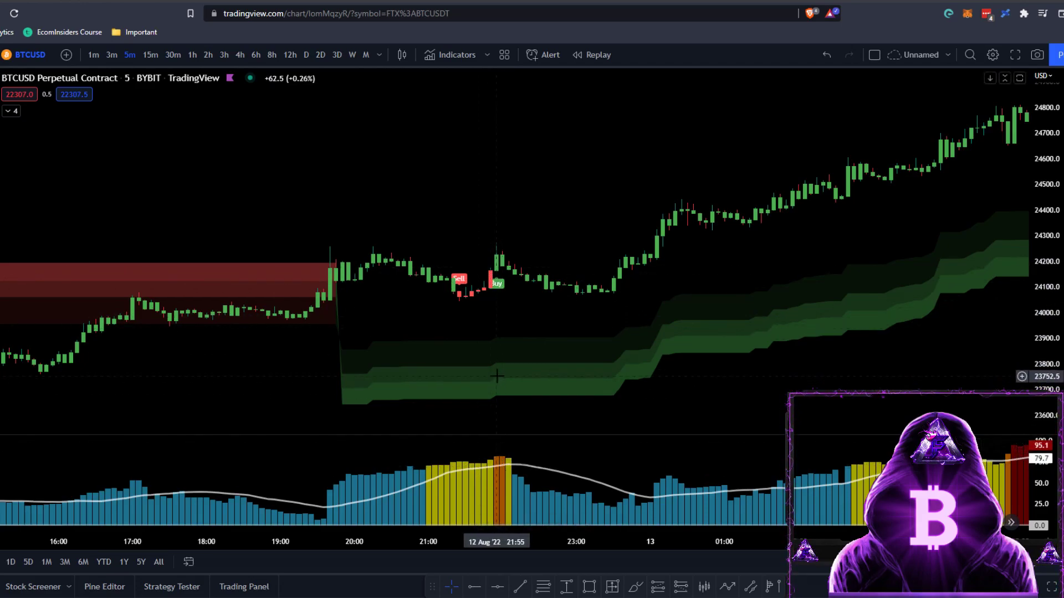
# Step: Place a long position at the 12 Aug 21:55 Buy, target near 24483, stretched later in time
pyautogui.click(496, 256)
pyautogui.moveTo(495, 153); pyautogui.dragTo(494, 189)
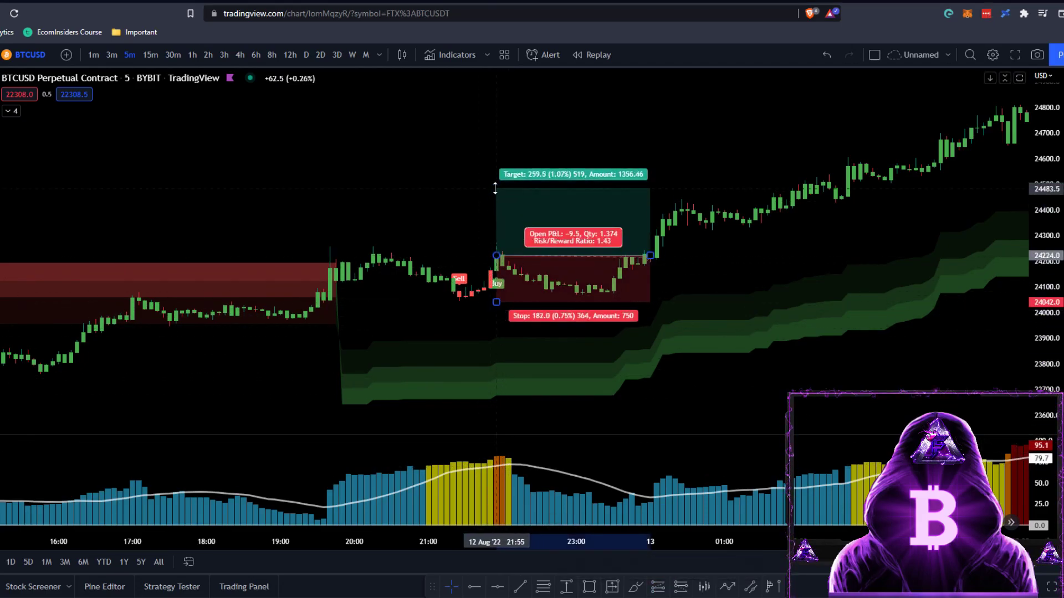
pyautogui.moveTo(649, 256); pyautogui.dragTo(858, 256)
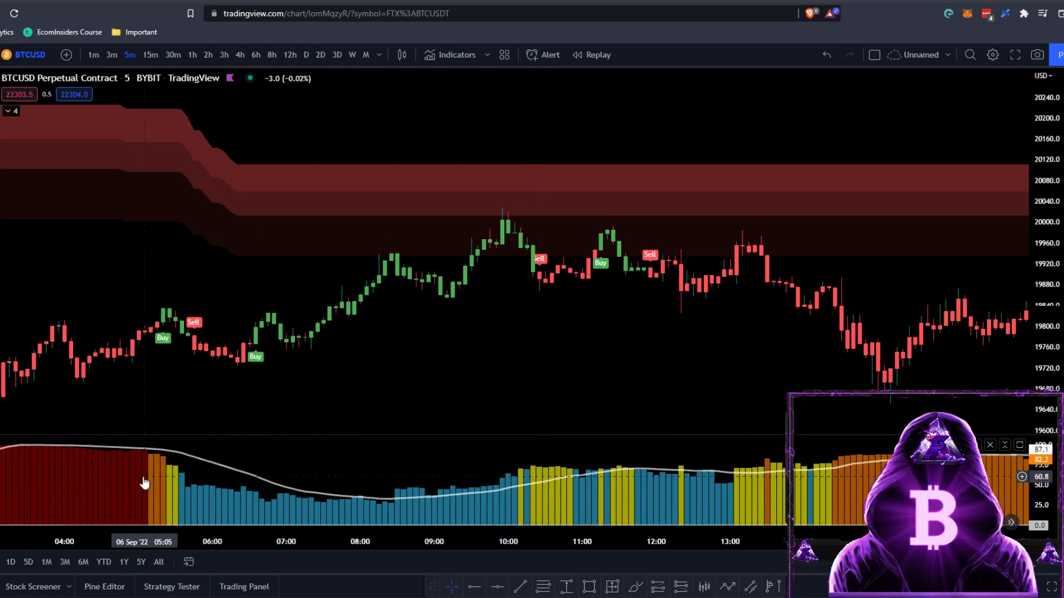
# Step: Add a short position at the 6 Sep Sell, with a higher stop, lower target and longer span
pyautogui.click(540, 279)
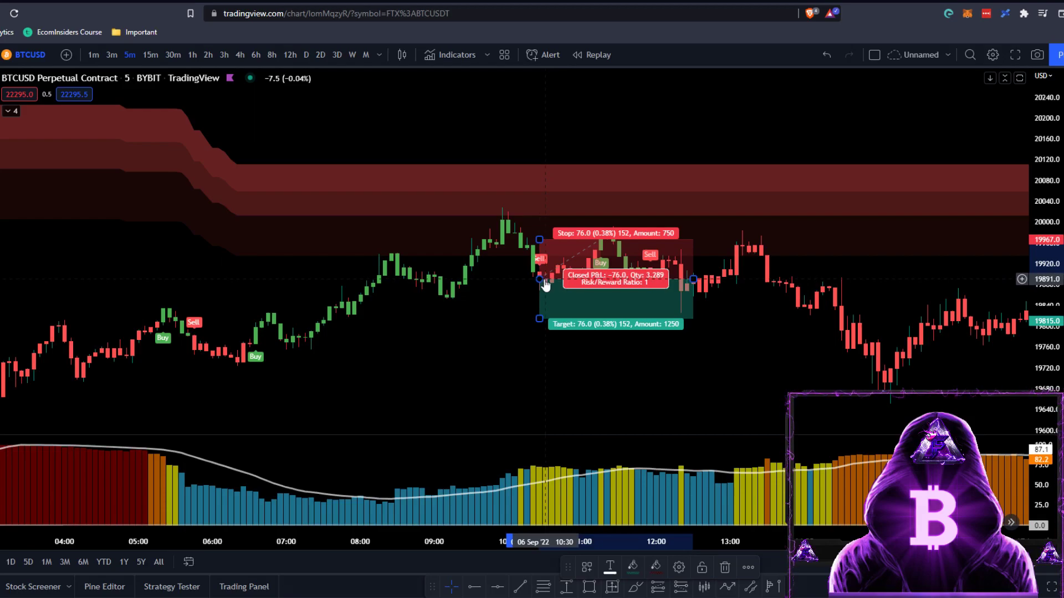
pyautogui.moveTo(539, 240); pyautogui.dragTo(527, 203)
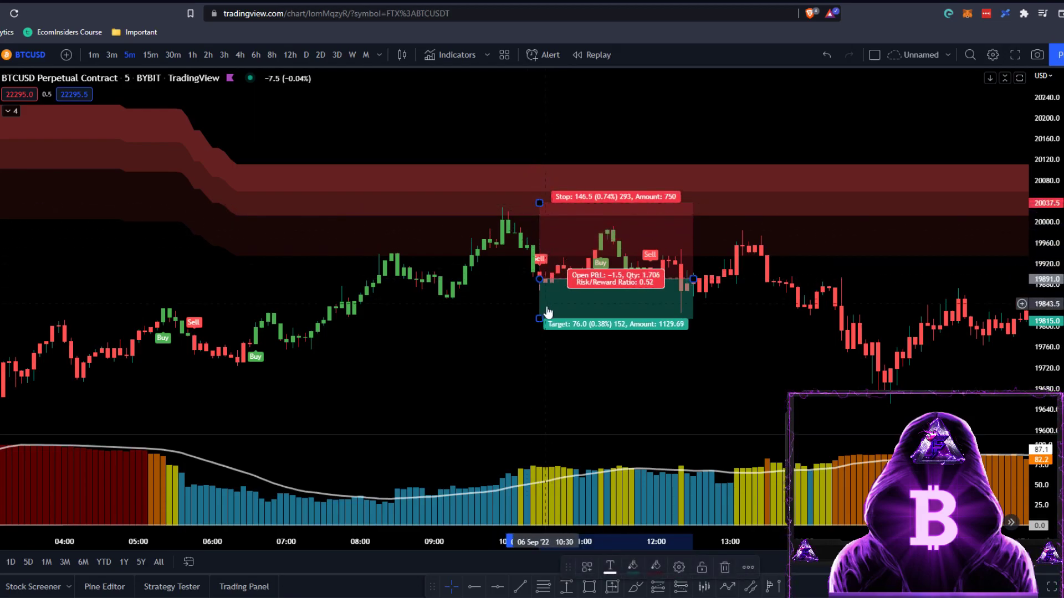
pyautogui.moveTo(539, 319); pyautogui.dragTo(540, 394)
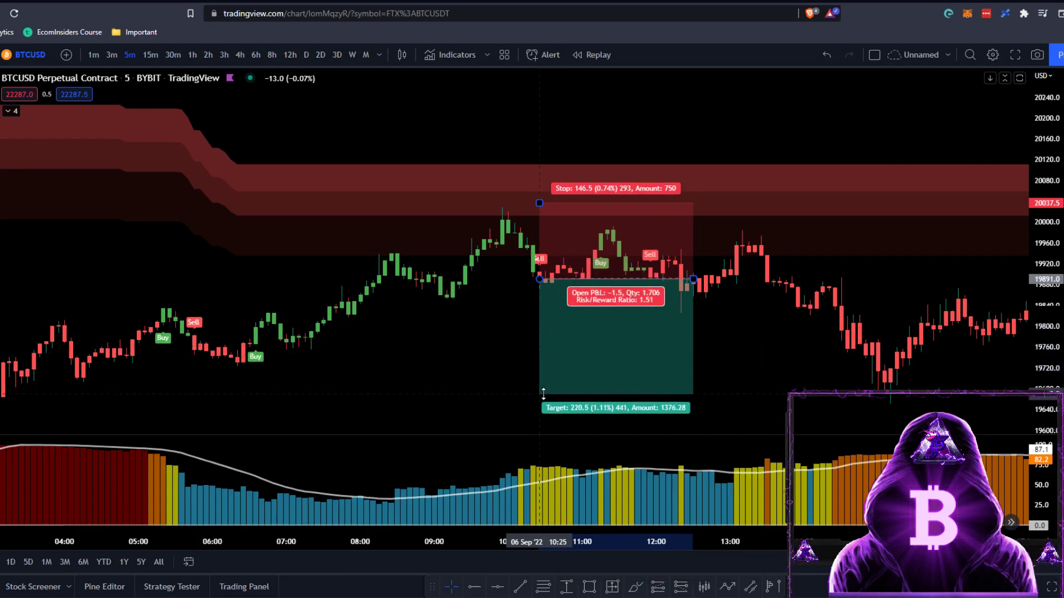
pyautogui.moveTo(693, 279); pyautogui.dragTo(885, 284)
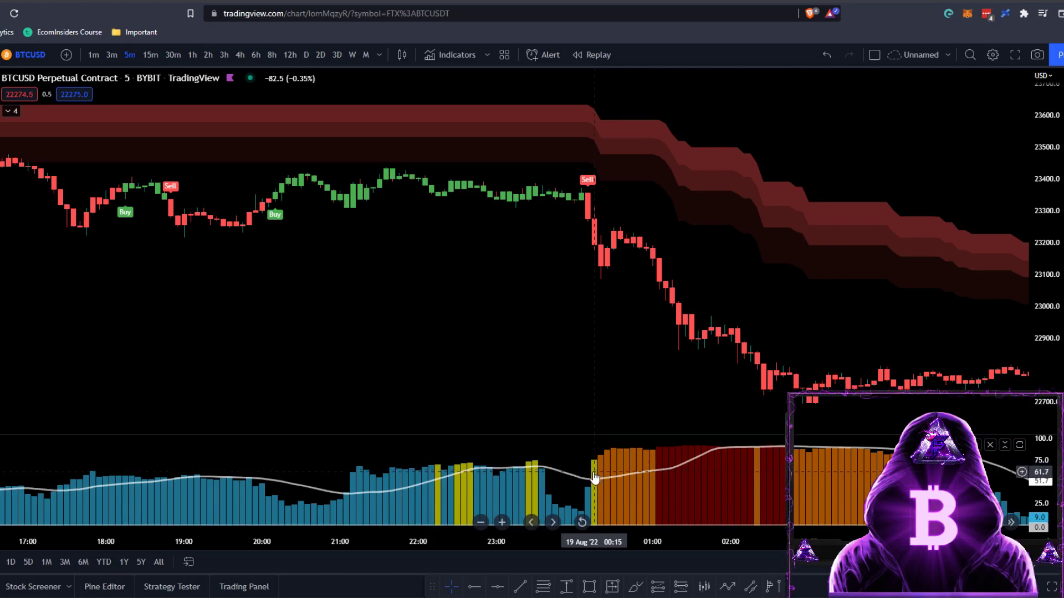
# Step: Add a short position at the 19 Aug Sell with a lower target and shorter duration
pyautogui.click(594, 244)
pyautogui.moveTo(594, 305); pyautogui.dragTo(593, 340)
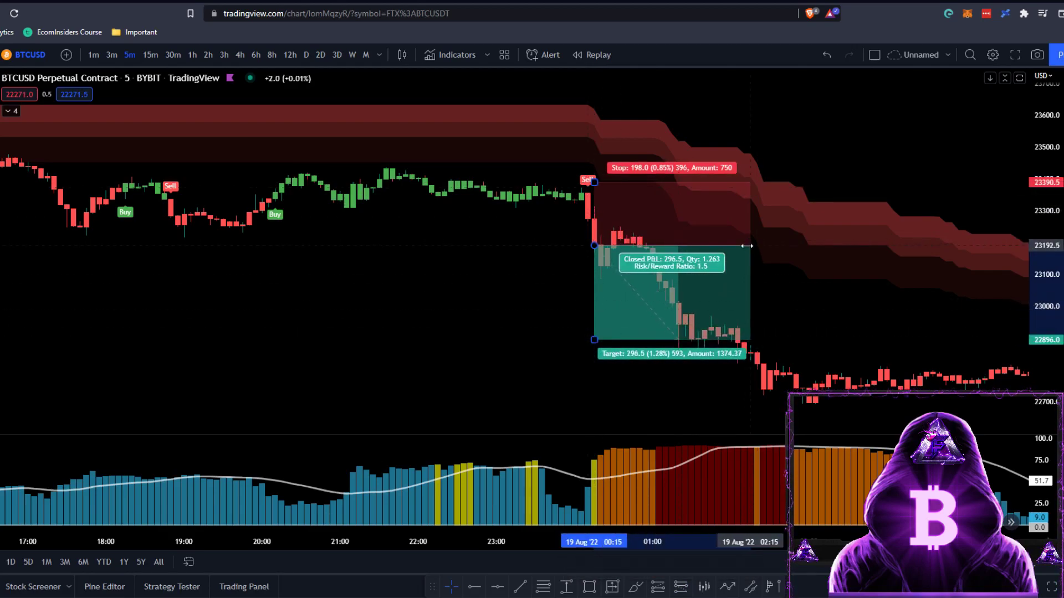
pyautogui.moveTo(747, 245); pyautogui.dragTo(678, 245)
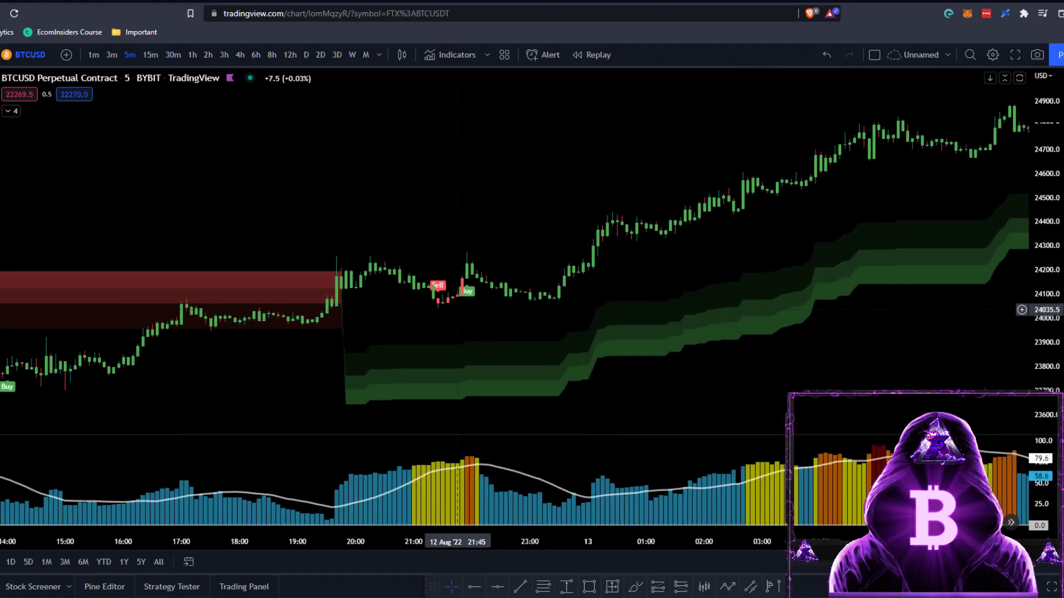
# Step: Place a long position at the 12 Aug Buy with a raised target, extended in time
pyautogui.click(466, 263)
pyautogui.moveTo(465, 196); pyautogui.dragTo(464, 180)
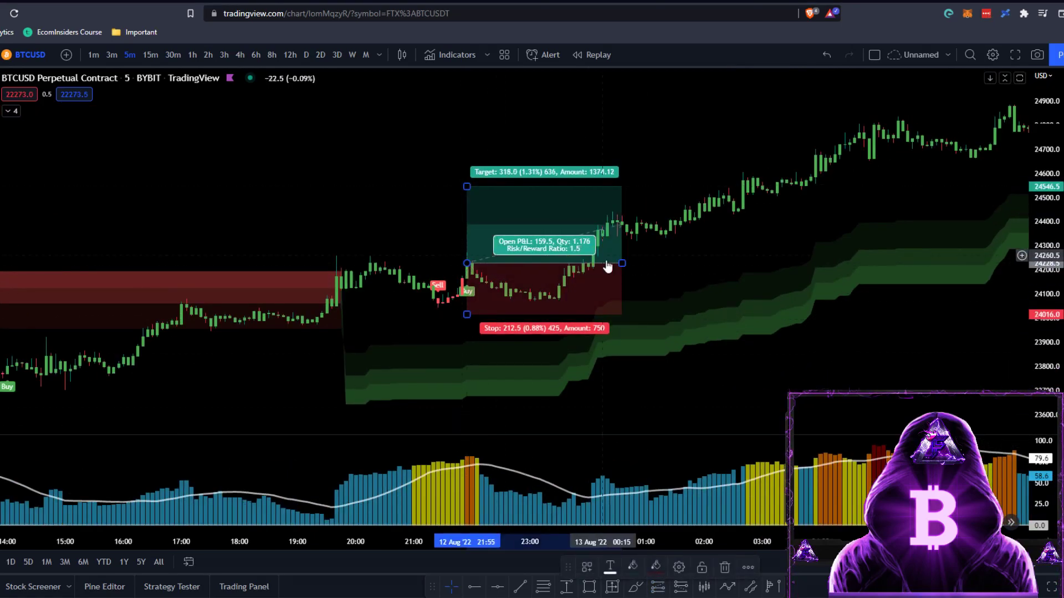
pyautogui.moveTo(621, 263); pyautogui.dragTo(737, 264)
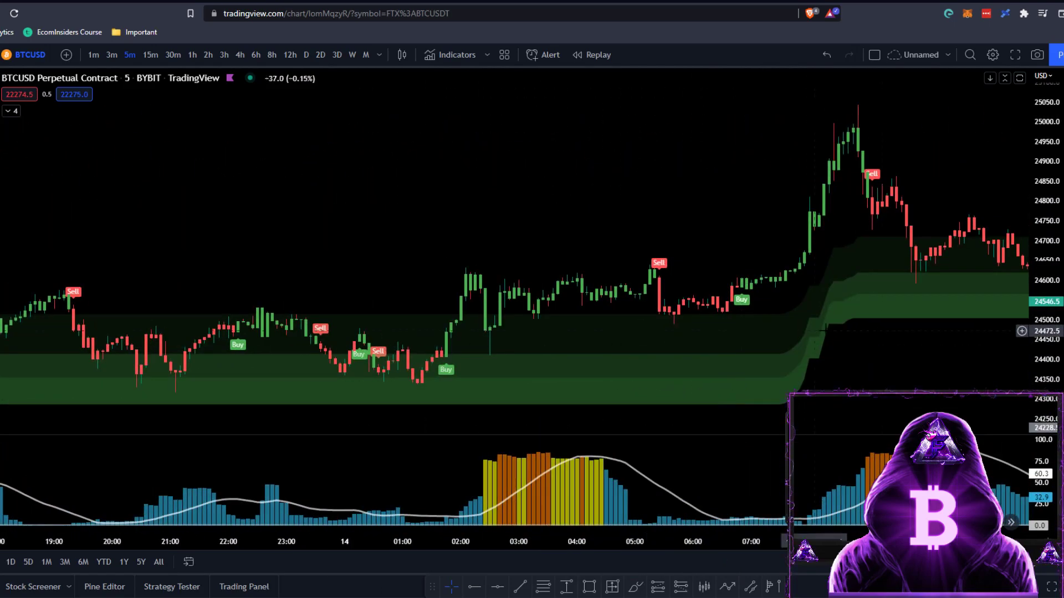
# Step: Add a short position on the 16 Aug Sell with a lowered target, extended in time
pyautogui.hscroll(20, 468, 374)
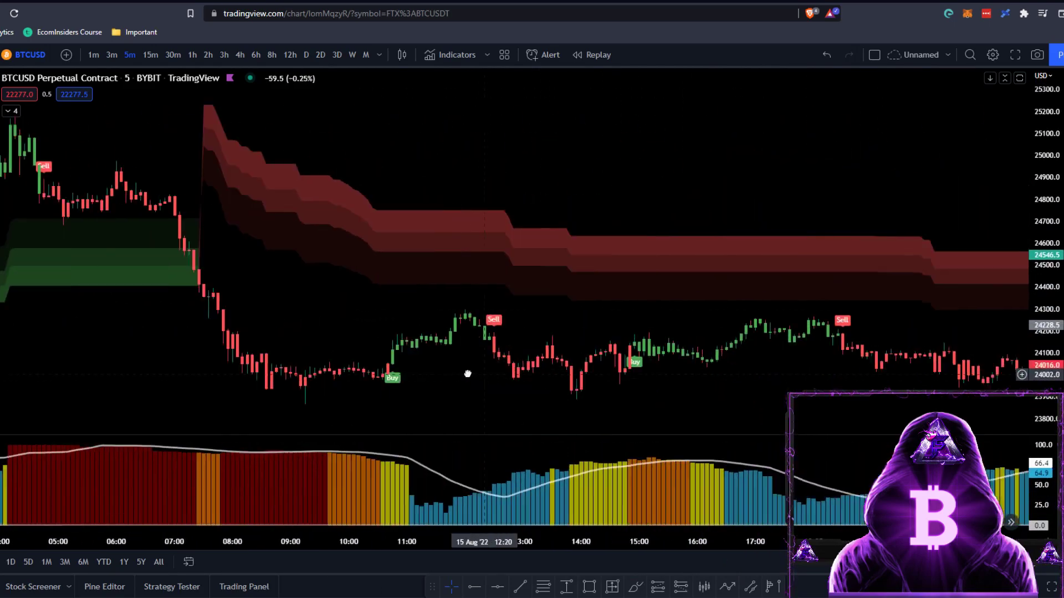
pyautogui.hscroll(14, 467, 374)
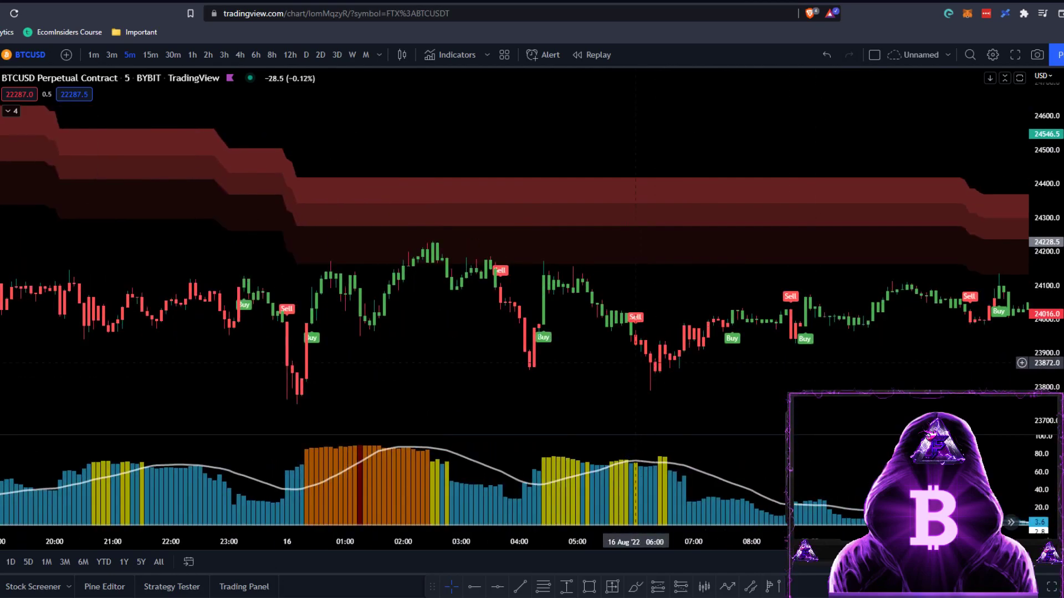
pyautogui.hscroll(12, 635, 363)
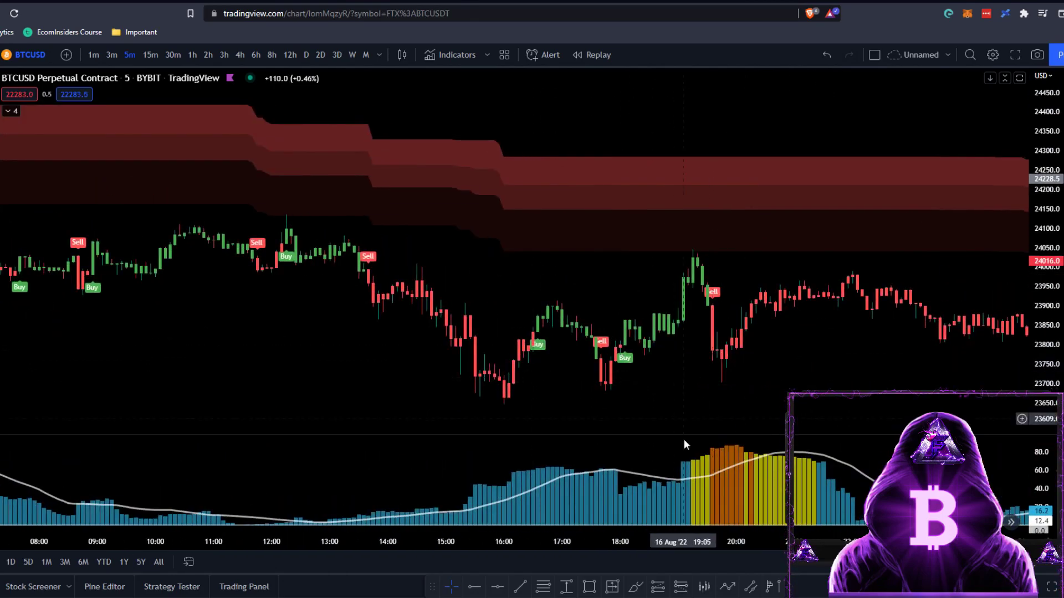
pyautogui.click(713, 351)
pyautogui.hscroll(3, 559, 298)
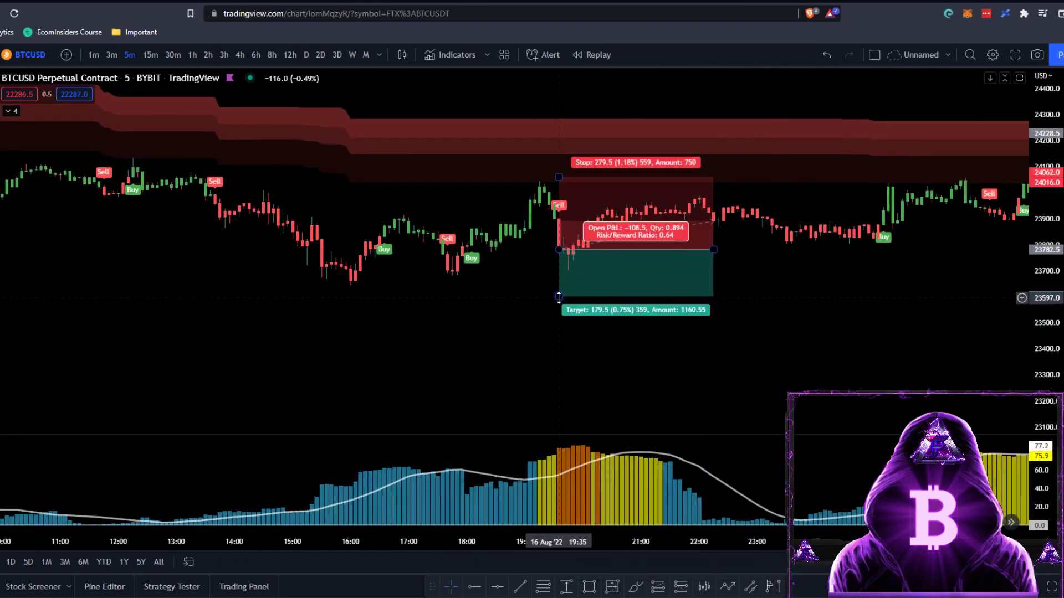
pyautogui.moveTo(558, 297); pyautogui.dragTo(559, 359)
pyautogui.moveTo(713, 250); pyautogui.dragTo(965, 249)
# Step: Add a short position at the 17 Aug Sell with a raised stop, lower target and longer span
pyautogui.moveTo(984, 265); pyautogui.dragTo(520, 278)
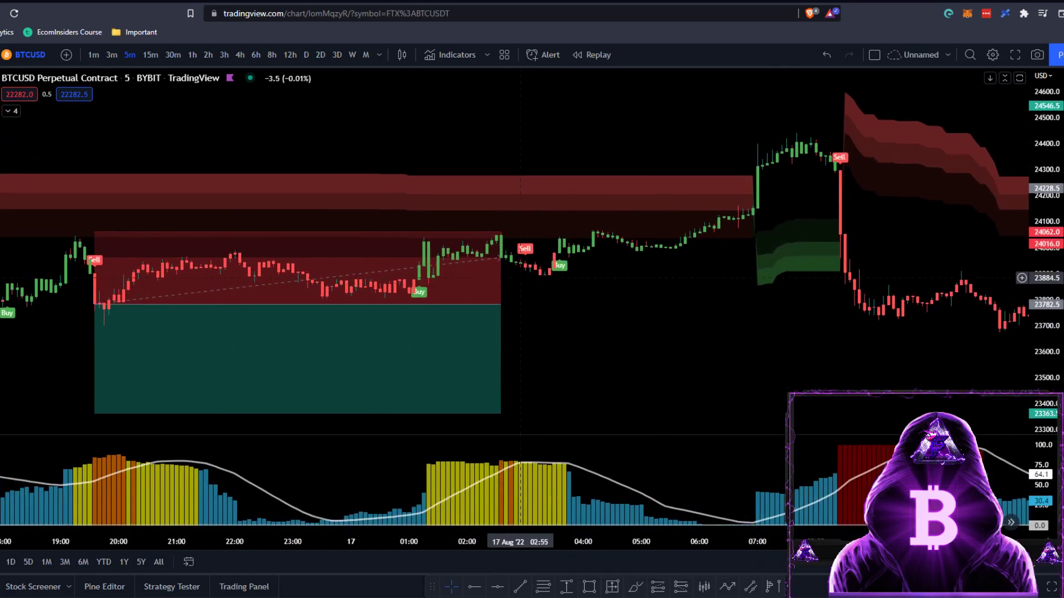
pyautogui.hscroll(5, 520, 278)
pyautogui.click(591, 203)
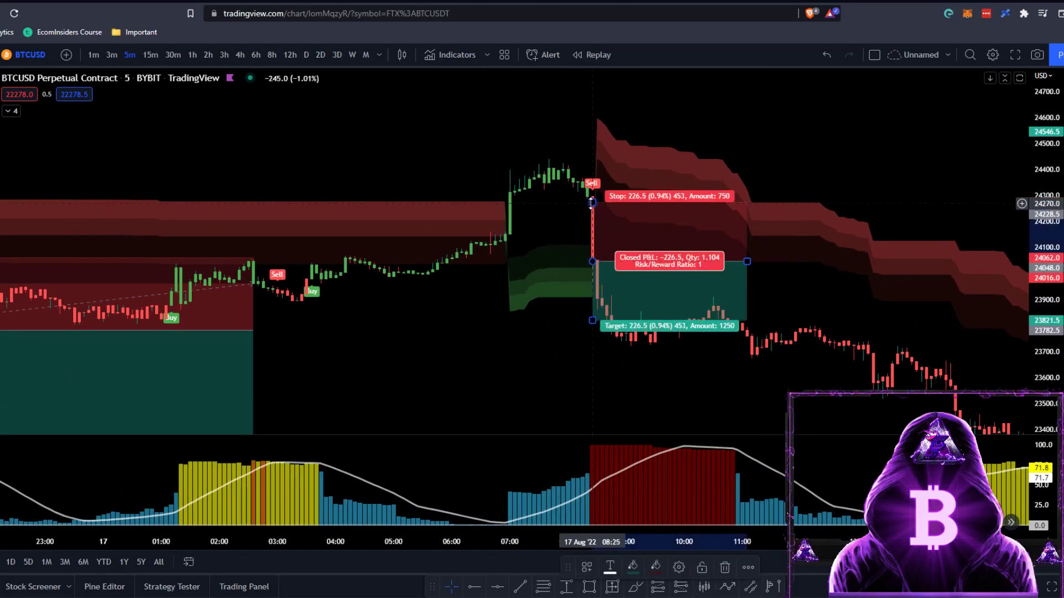
pyautogui.moveTo(592, 203); pyautogui.dragTo(592, 129)
pyautogui.moveTo(592, 321); pyautogui.dragTo(592, 418)
pyautogui.moveTo(747, 260); pyautogui.dragTo(954, 261)
# Step: Add a short position on the next Sell signal, target about 20848, stretched across later bars
pyautogui.hscroll(10, 878, 261)
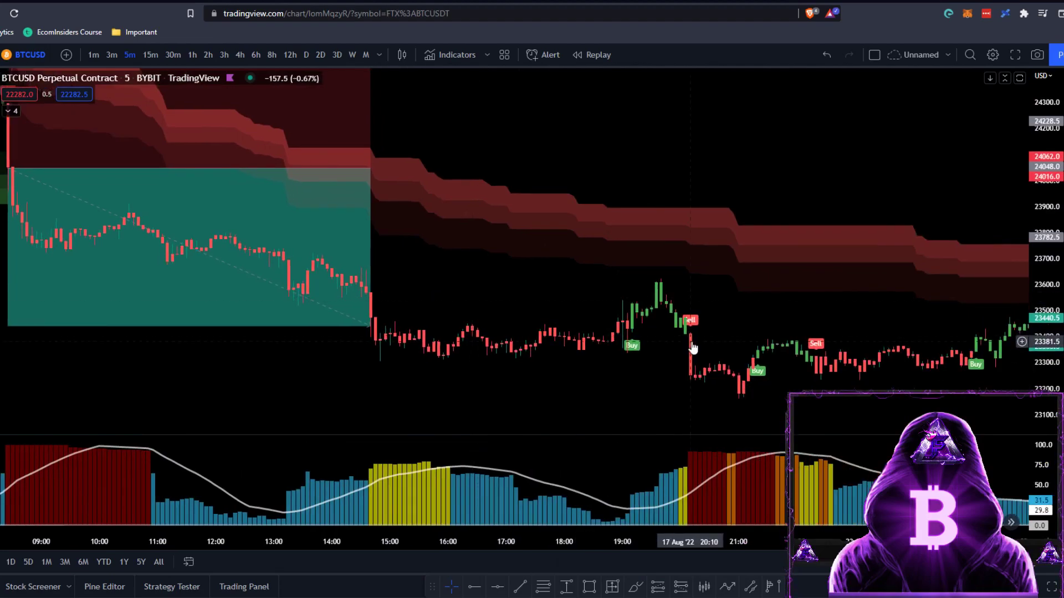
pyautogui.moveTo(692, 348); pyautogui.dragTo(565, 264)
pyautogui.click(560, 281)
pyautogui.moveTo(713, 281); pyautogui.dragTo(877, 281)
pyautogui.moveTo(887, 288); pyautogui.dragTo(754, 227)
pyautogui.moveTo(430, 277); pyautogui.dragTo(418, 432)
pyautogui.moveTo(745, 233); pyautogui.dragTo(764, 187)
pyautogui.hscroll(10, 475, 323)
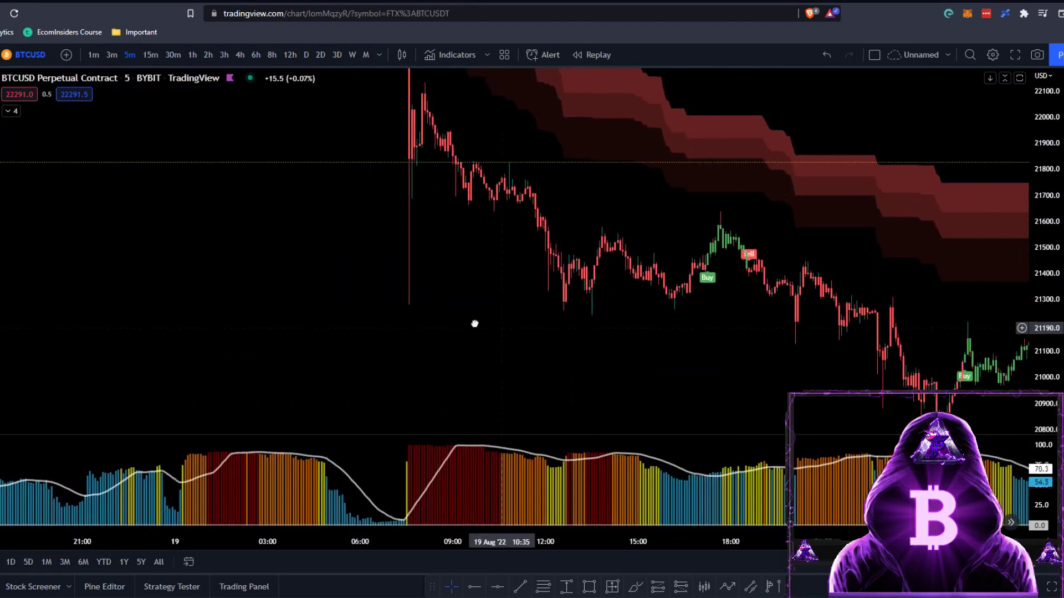
pyautogui.hscroll(5, 475, 324)
pyautogui.moveTo(585, 285); pyautogui.dragTo(584, 333)
pyautogui.moveTo(744, 230); pyautogui.dragTo(890, 230)
# Step: Place a long position at the 21 Aug 17:45 Buy with a raised target
pyautogui.hscroll(15, 651, 302)
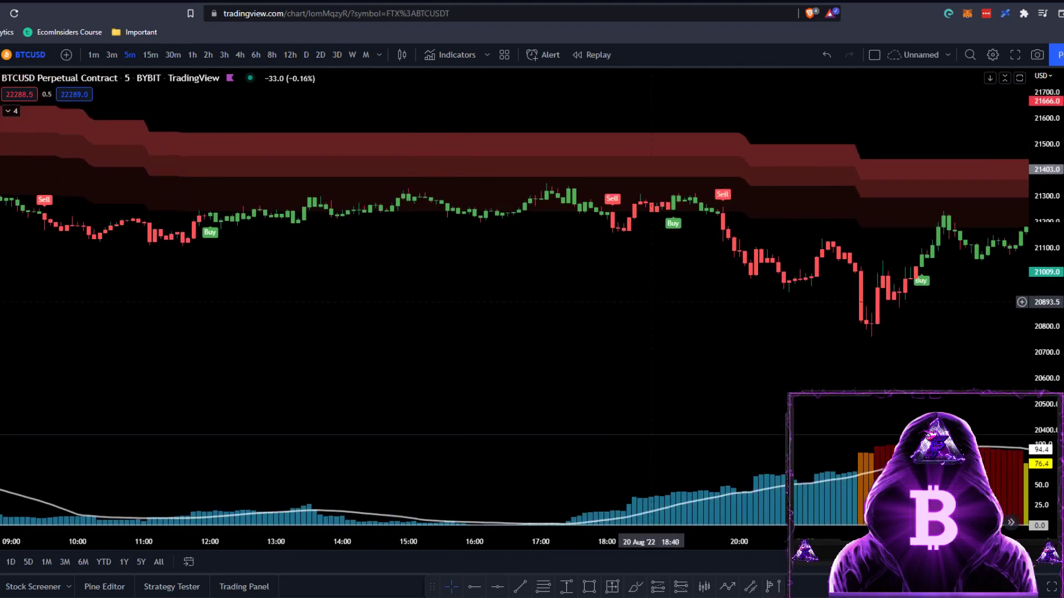
pyautogui.hscroll(15, 651, 302)
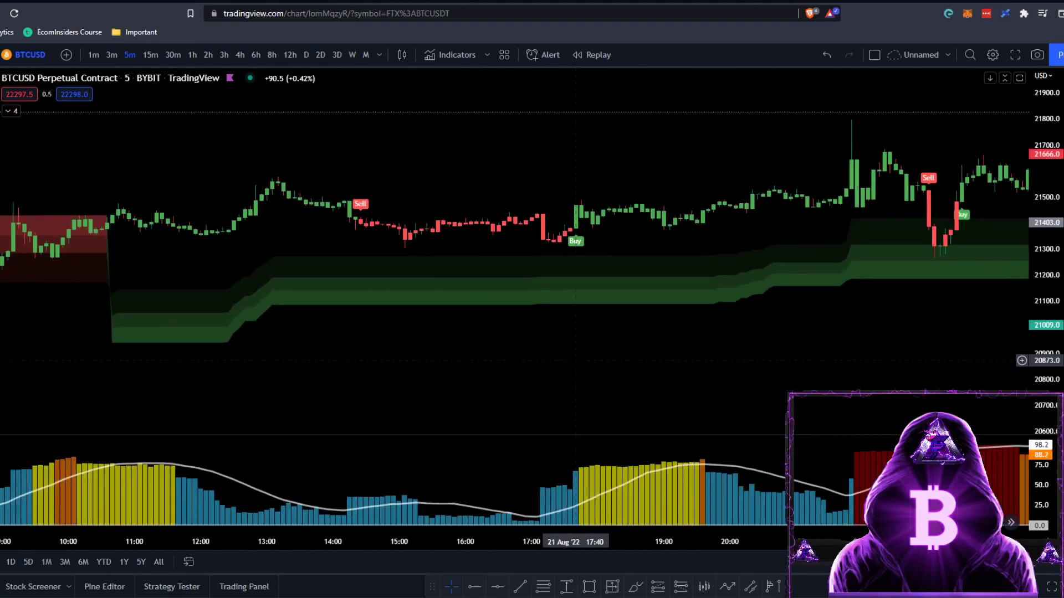
pyautogui.click(575, 220)
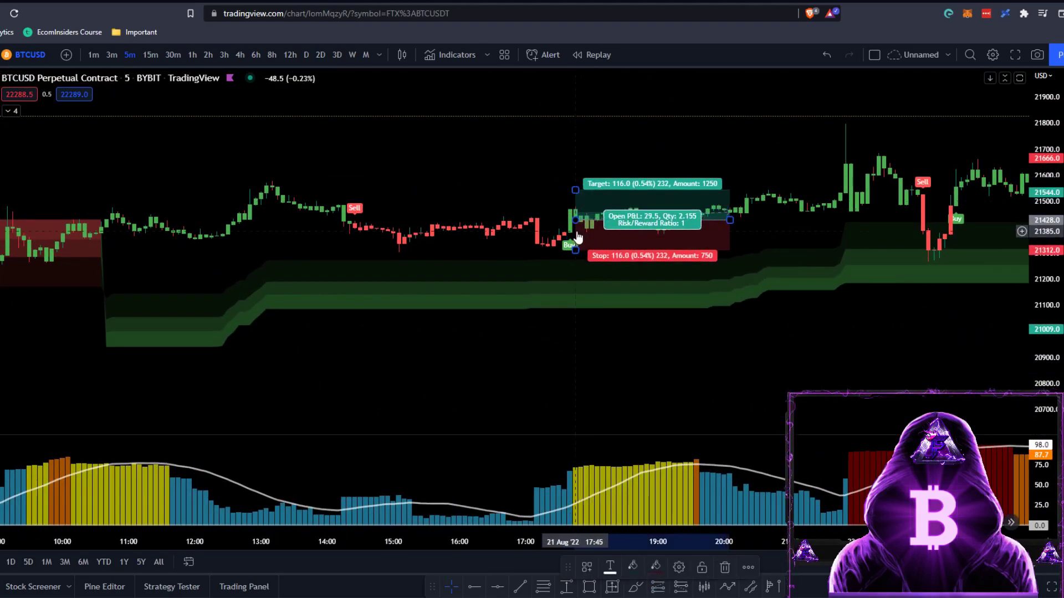
pyautogui.moveTo(575, 190); pyautogui.dragTo(577, 173)
pyautogui.click(878, 328)
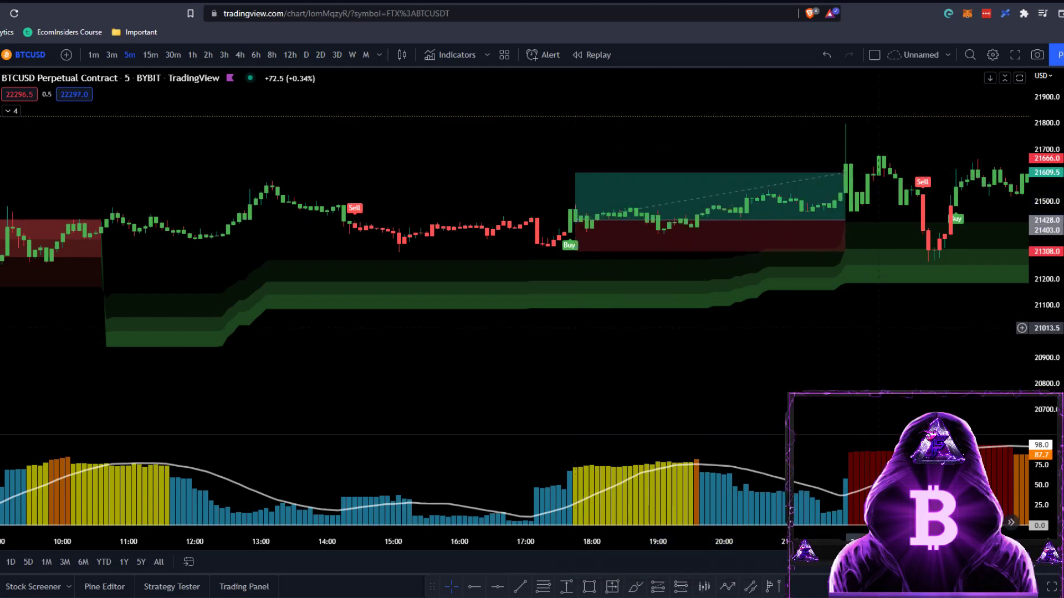
# Step: Add a second long position near 23:25 with a raised target and wider span
pyautogui.hscroll(8, 878, 328)
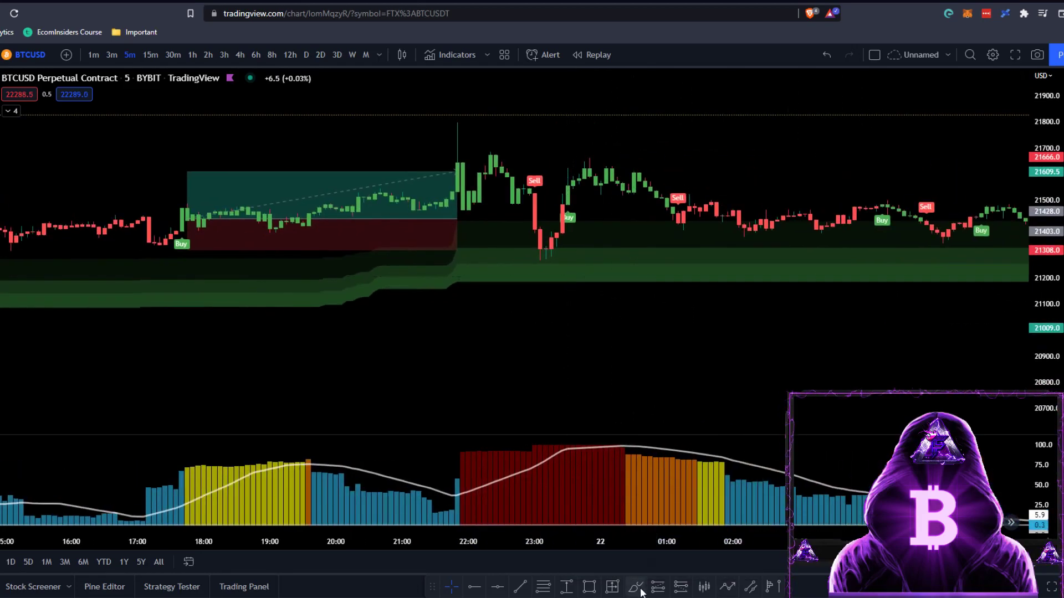
pyautogui.click(566, 161)
pyautogui.moveTo(566, 161); pyautogui.dragTo(507, 135)
pyautogui.hscroll(4, 508, 135)
pyautogui.moveTo(423, 251); pyautogui.dragTo(843, 251)
# Step: Place a long at the 23 Aug 10:45 Buy, target about 21942, risk/reward 1.67
pyautogui.hscroll(5, 745, 353)
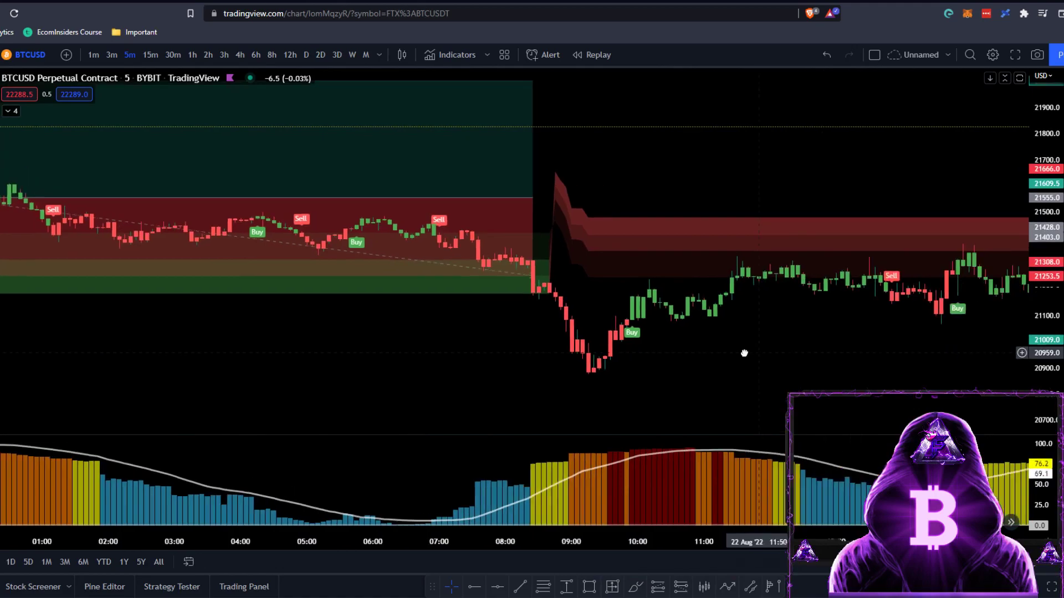
pyautogui.hscroll(10, 744, 353)
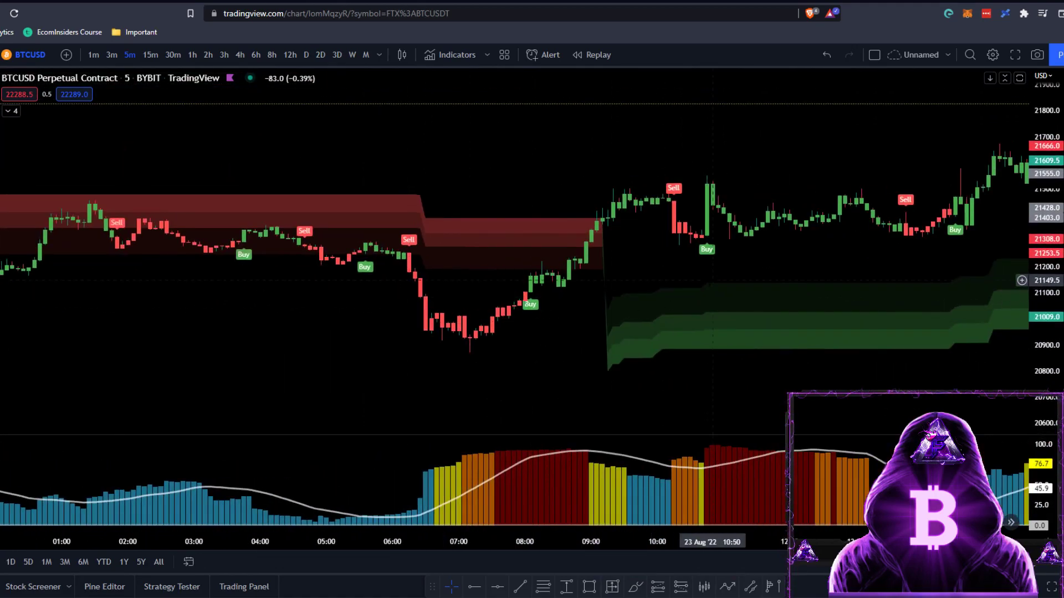
pyautogui.hscroll(-3, 712, 280)
pyautogui.click(550, 203)
pyautogui.moveTo(550, 150); pyautogui.dragTo(539, 94)
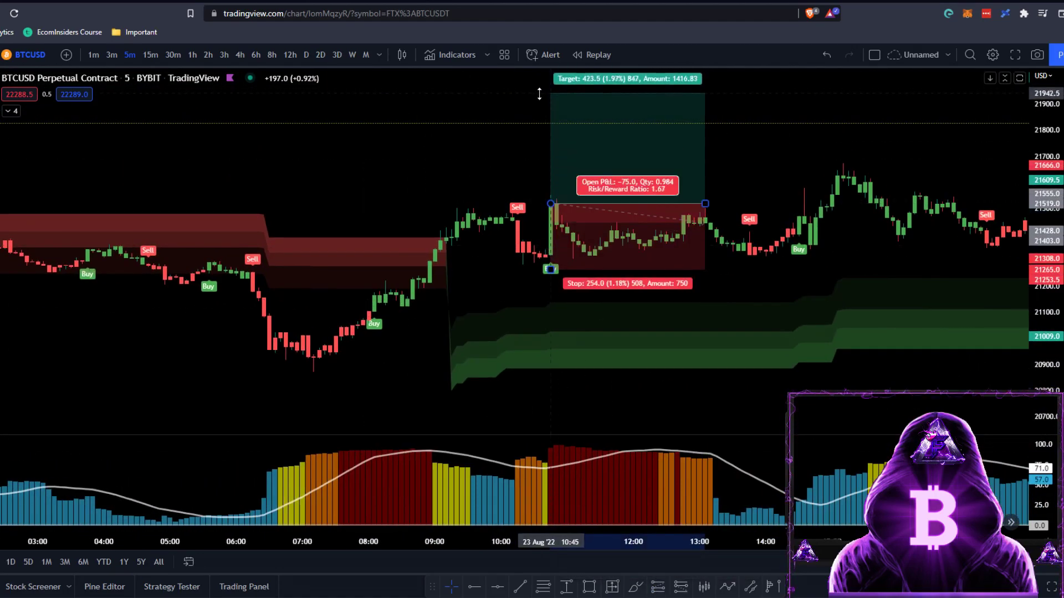